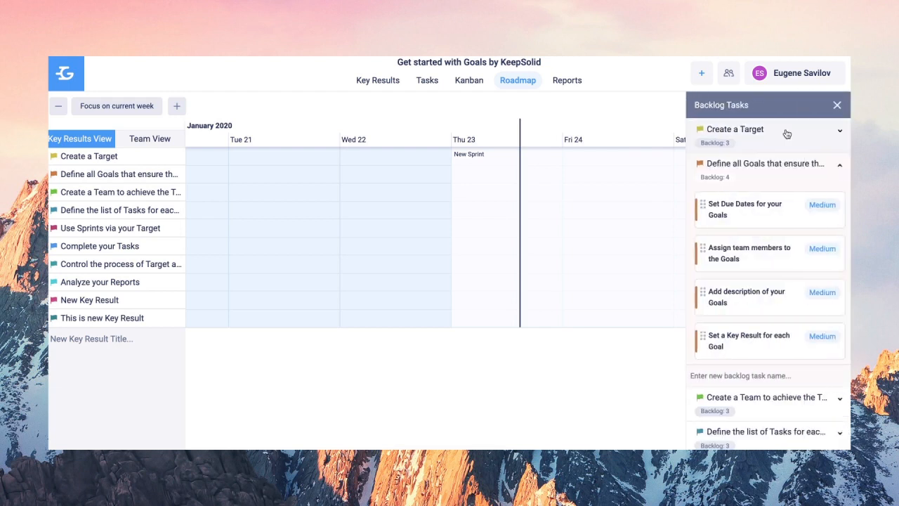
# - Drag Set Due Dates, Assign team members and Set a Key Result onto Fri 24 on the roadmap
pyautogui.moveTo(772, 203); pyautogui.dragTo(607, 177)
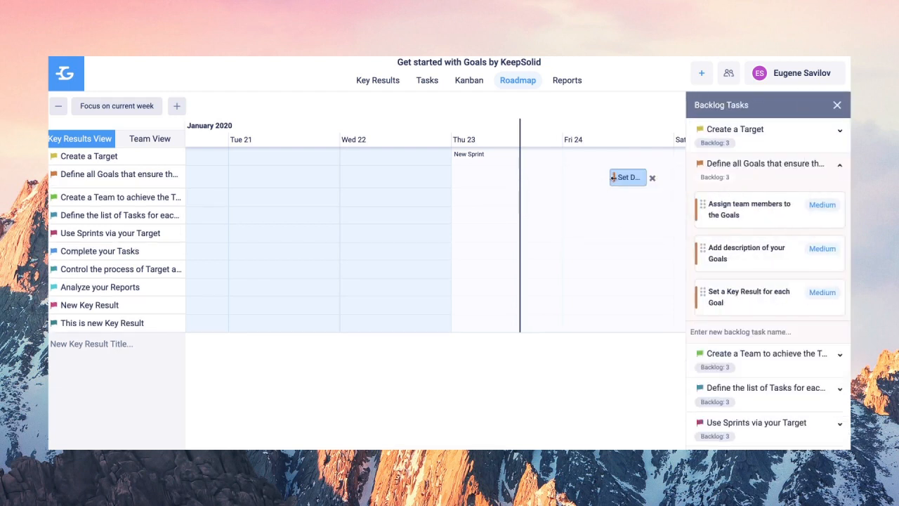
pyautogui.click(775, 256)
pyautogui.click(435, 433)
pyautogui.moveTo(790, 217); pyautogui.dragTo(654, 201)
pyautogui.moveTo(724, 251); pyautogui.dragTo(652, 245)
pyautogui.click(571, 242)
pyautogui.click(591, 251)
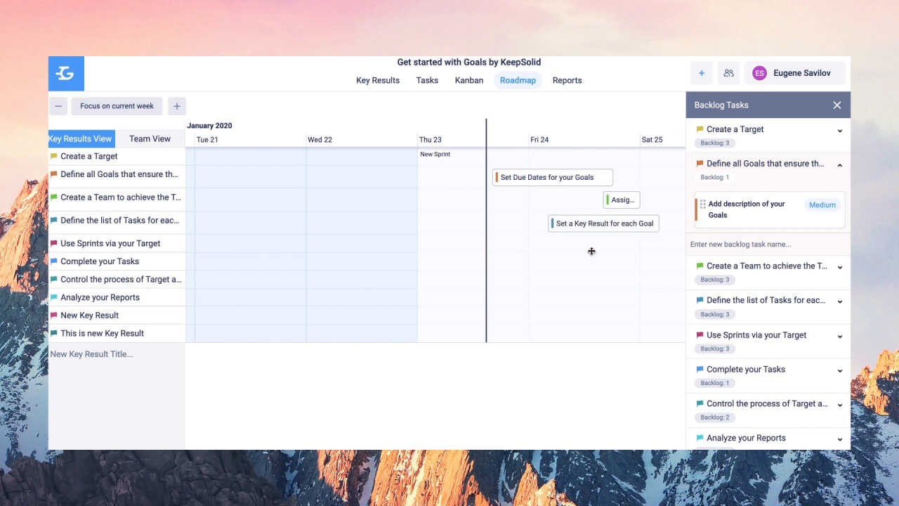
pyautogui.click(548, 222)
# - Switch to Team View and move the Assign team members card into In Progress
pyautogui.click(150, 138)
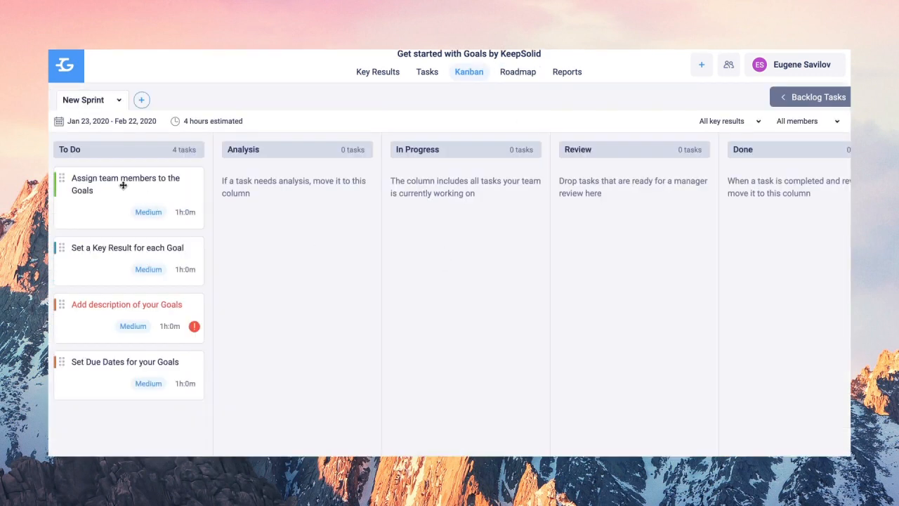
pyautogui.moveTo(123, 185); pyautogui.dragTo(730, 210)
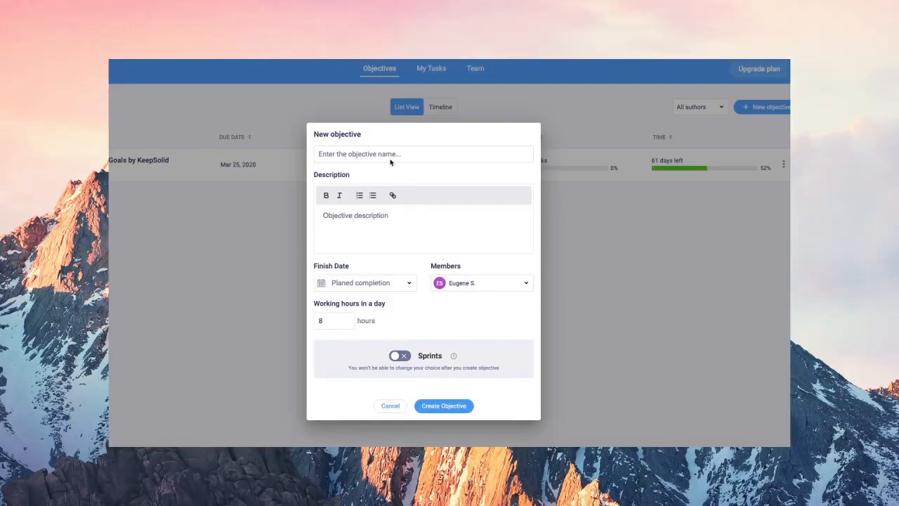
# - Create objective 'New Objective' with the pasted marketing description, finishing Jan 24, 2020, then open Get started
pyautogui.write('New Objective')
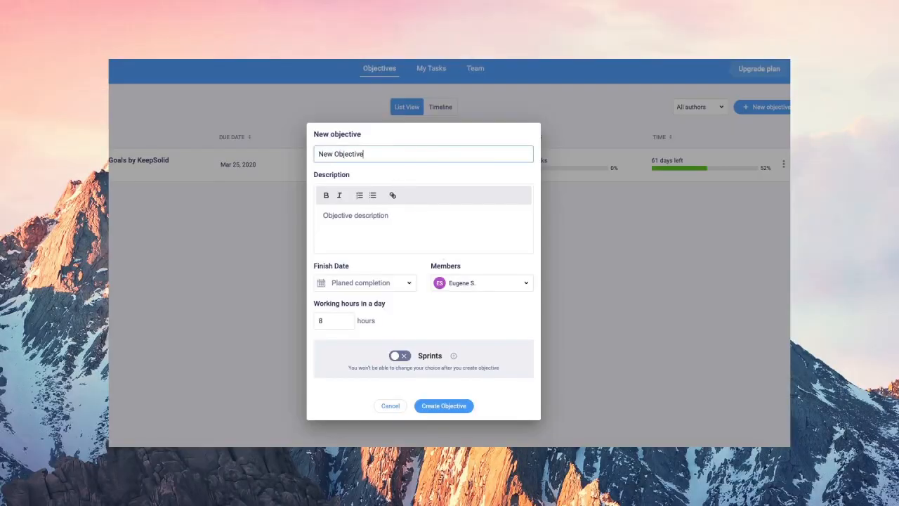
pyautogui.click(389, 210)
pyautogui.write('Create efficient marketing strategy using inbound marketing to have most of traffic come from organic search . Make sure to go along with defined keywords')
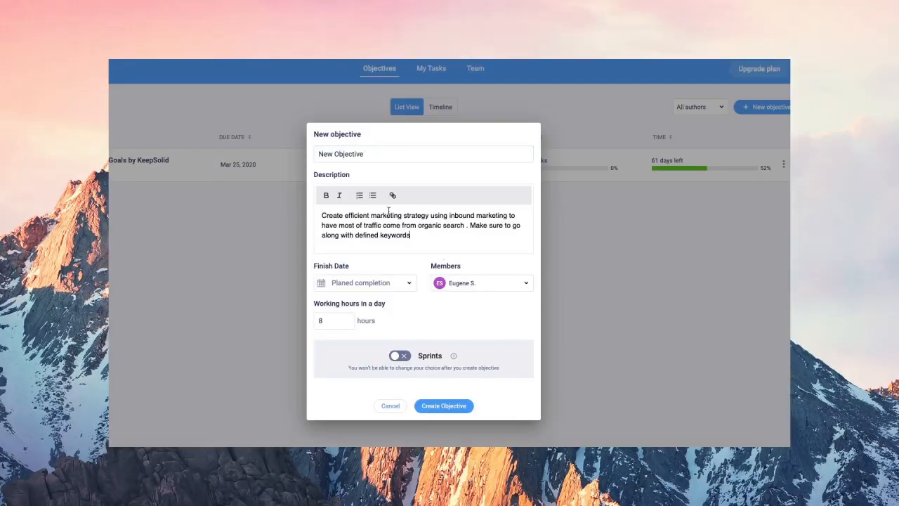
pyautogui.click(379, 285)
pyautogui.click(405, 344)
pyautogui.doubleClick(321, 321)
pyautogui.click(408, 357)
pyautogui.click(407, 358)
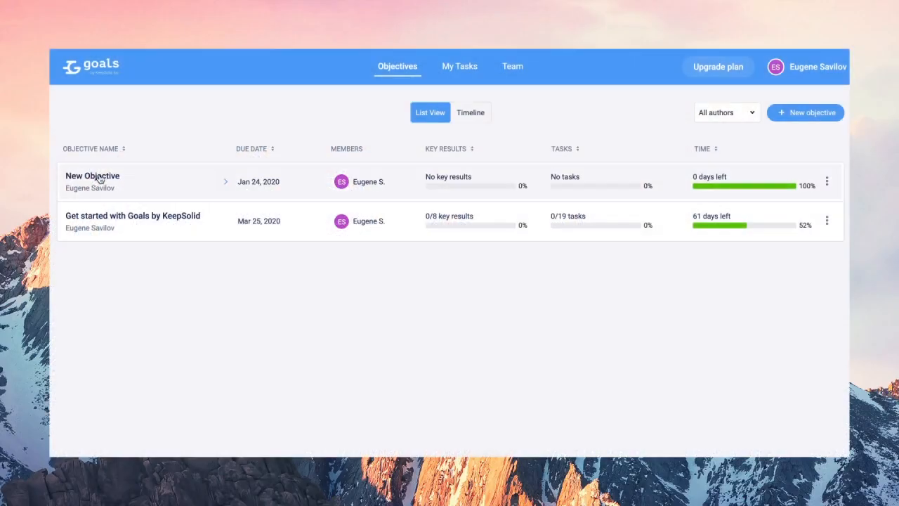
pyautogui.click(150, 217)
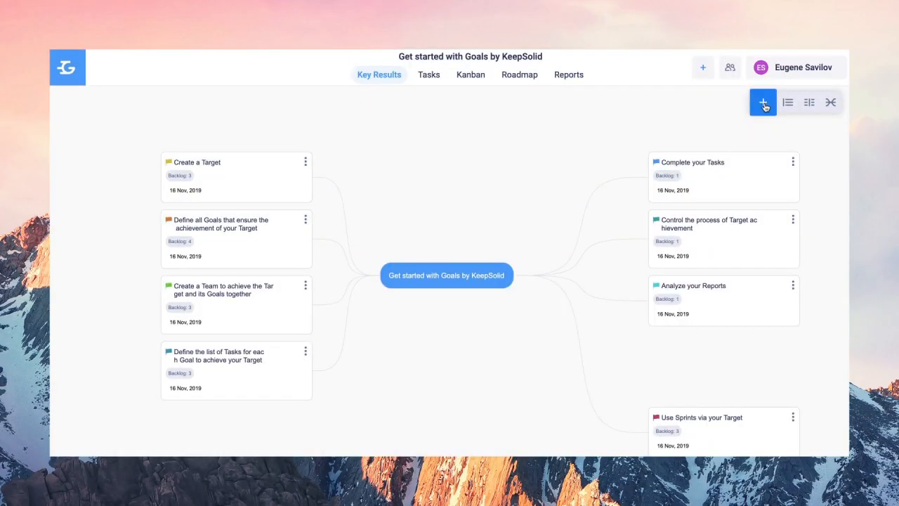
# - Start key result 'New Key Result' in 10%-darker pink with the pasted content-marketing description
pyautogui.click(763, 104)
pyautogui.write('New Key Resu')
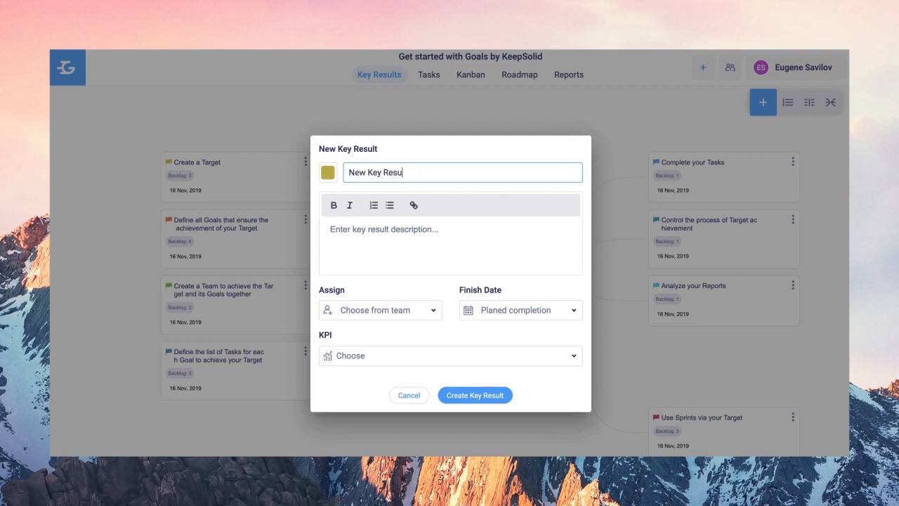
pyautogui.click(328, 172)
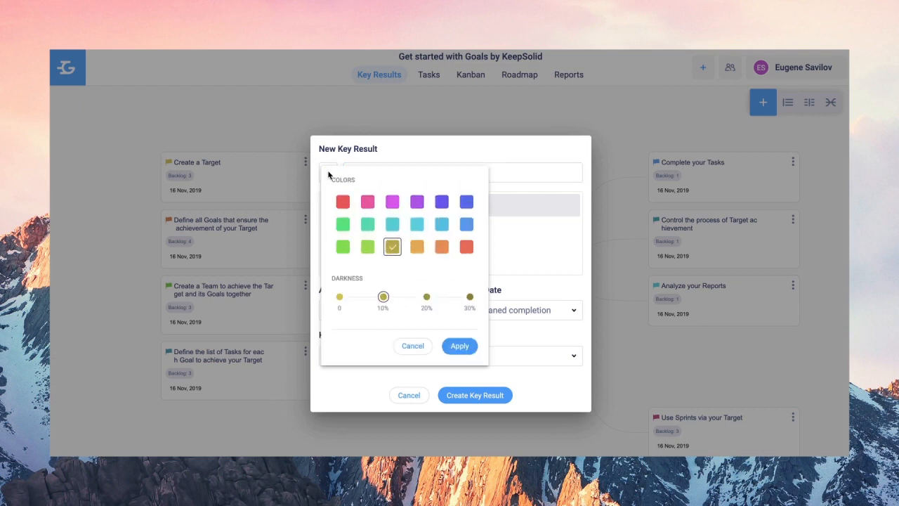
pyautogui.click(367, 202)
pyautogui.click(384, 304)
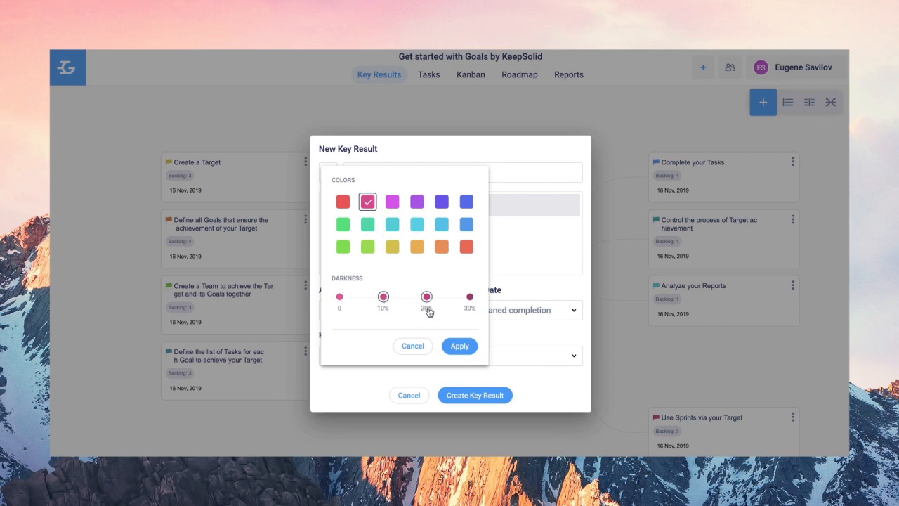
pyautogui.click(460, 346)
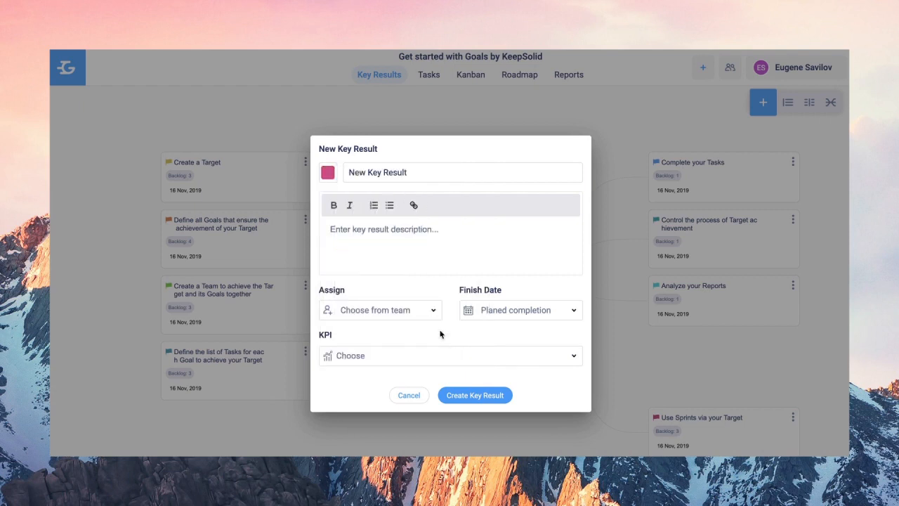
pyautogui.click(372, 239)
pyautogui.write('Create Content Marketing Plan including blog and social media at least 2 articles in a week')
# - Assign the owner, set a Jan 30, 2020 finish and Task Completion KPI, then create it
pyautogui.click(363, 311)
pyautogui.click(424, 363)
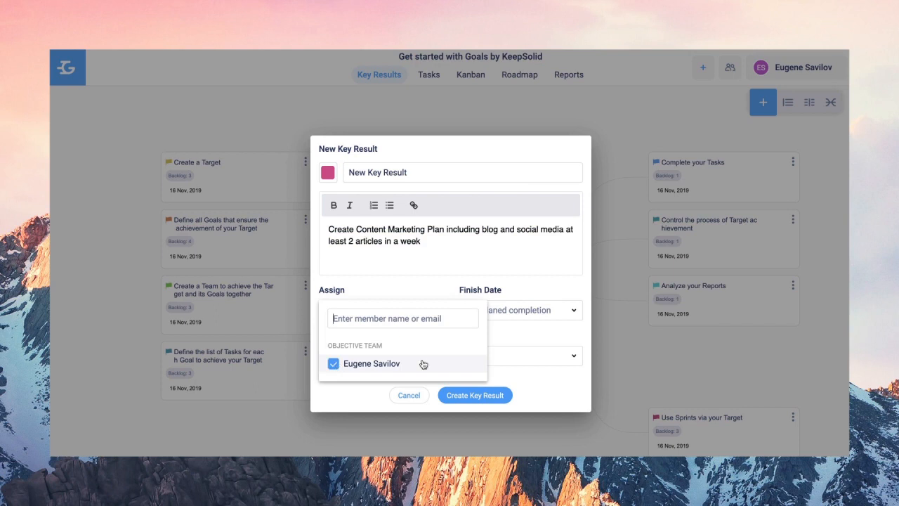
pyautogui.click(528, 322)
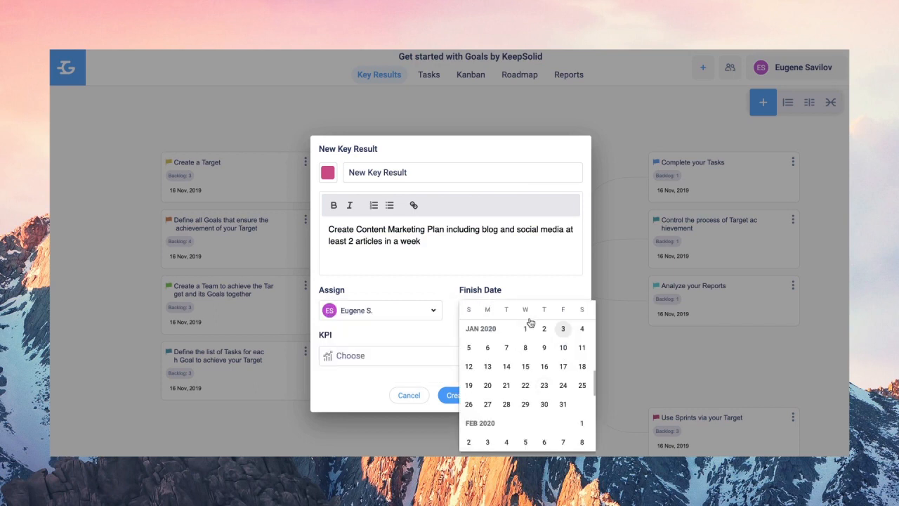
pyautogui.click(551, 411)
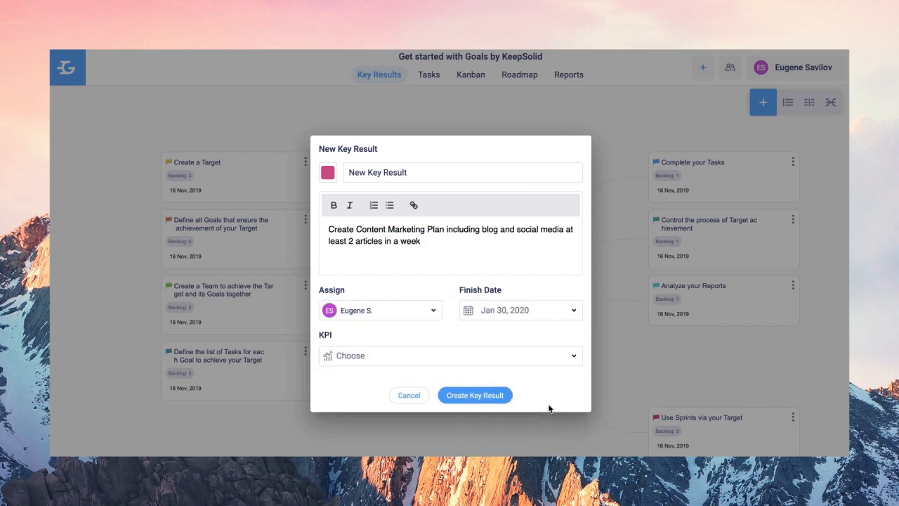
pyautogui.click(513, 355)
pyautogui.click(441, 234)
pyautogui.click(527, 233)
pyautogui.click(436, 334)
pyautogui.click(472, 397)
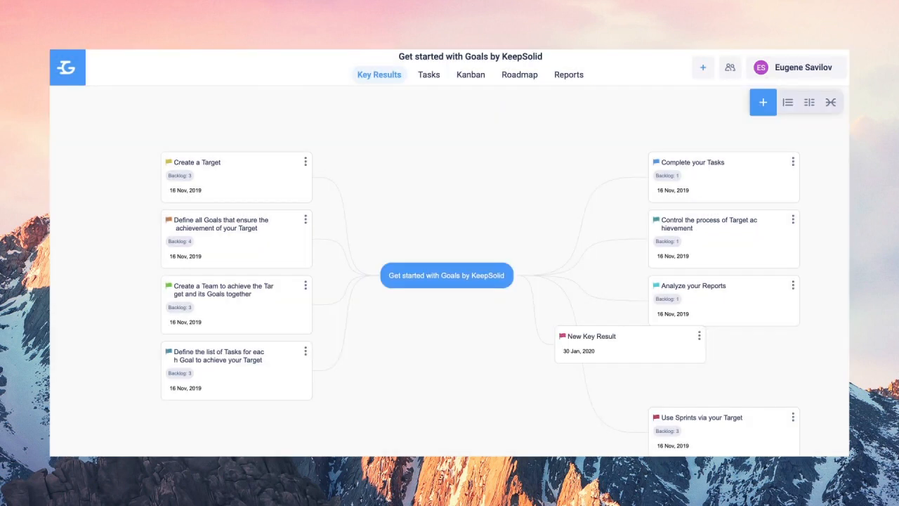
pyautogui.moveTo(617, 348); pyautogui.dragTo(450, 358)
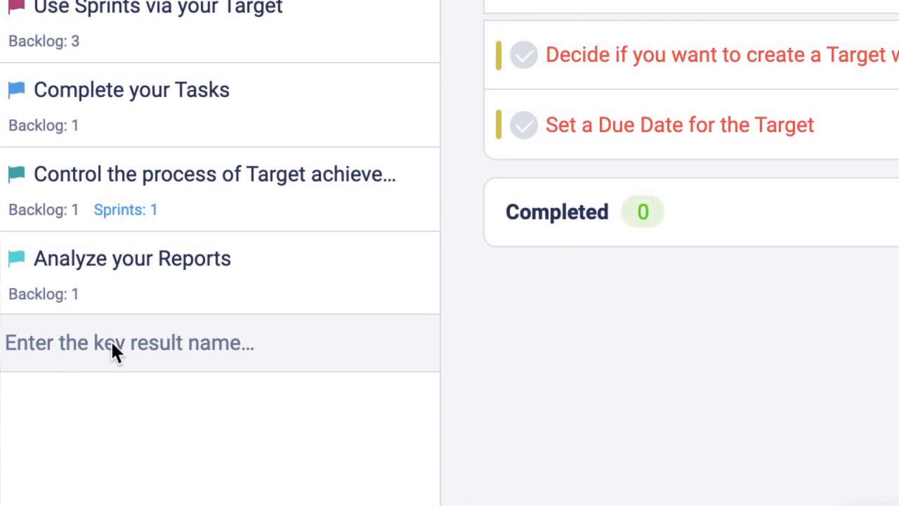
# - Enter 'New Key Result' in the Key Results navigator's new-item field and create it
pyautogui.click(112, 345)
pyautogui.write('New Key Resul')
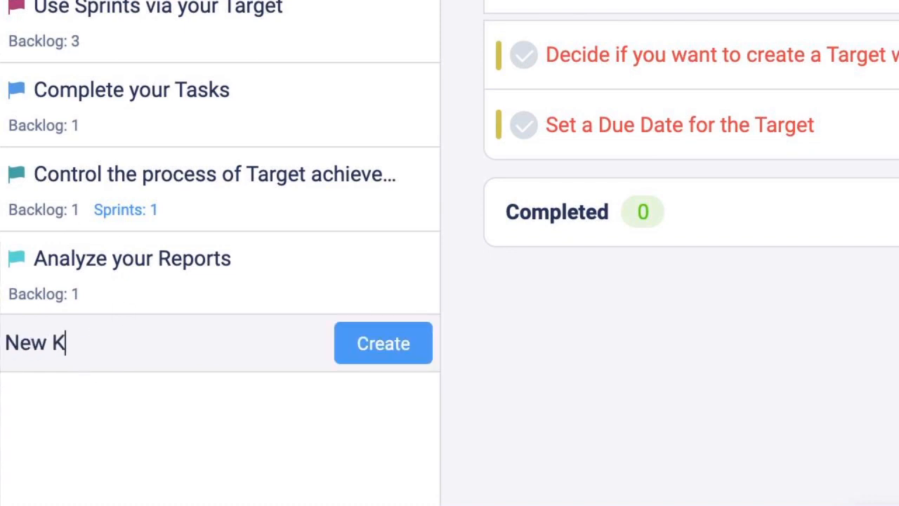
pyautogui.write('t')
pyautogui.click(383, 343)
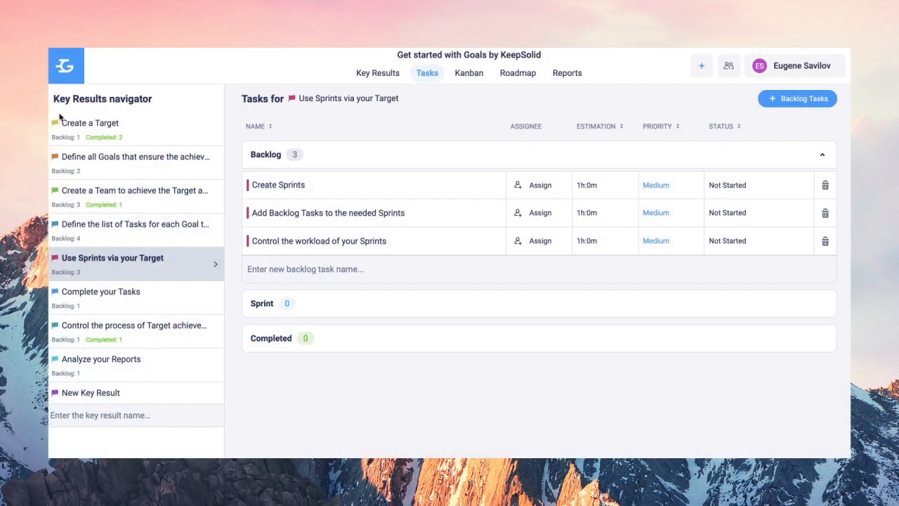
# - Browse Create a Target and Define all Goals tasks, ending on Create a Team with Completed toggled
pyautogui.click(114, 134)
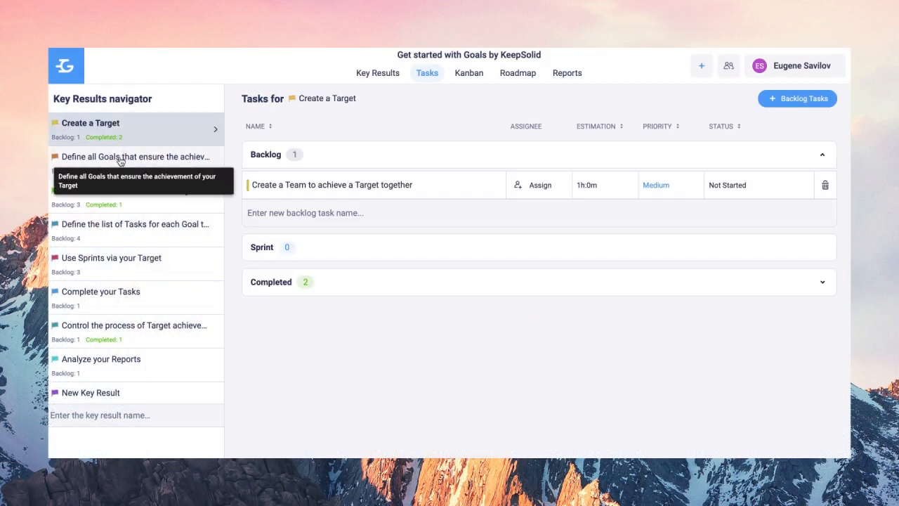
pyautogui.click(120, 160)
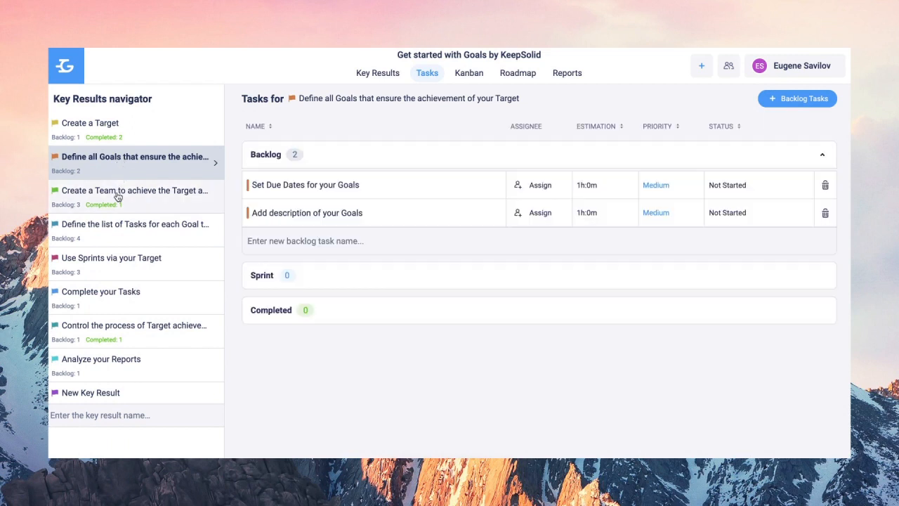
pyautogui.click(118, 195)
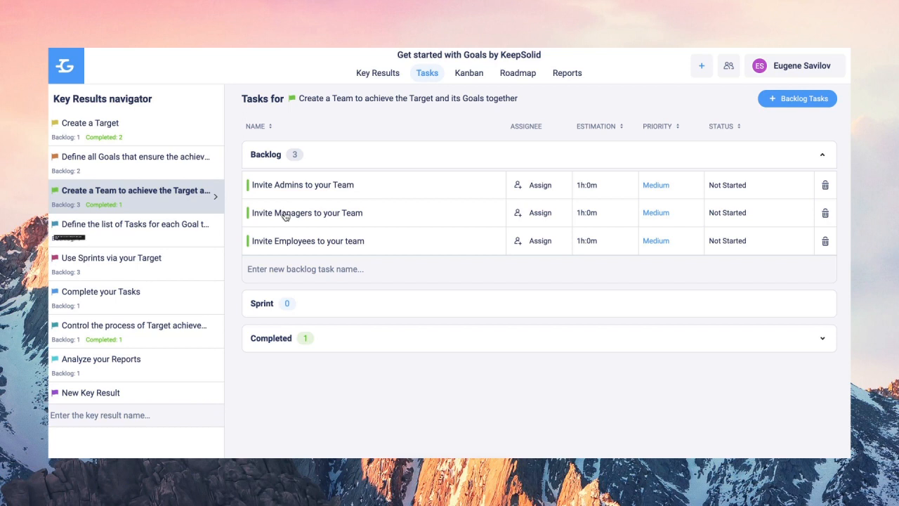
pyautogui.click(286, 342)
pyautogui.click(286, 342)
# - Start backlog task 'New…' linked to Create a Target, High priority, assigned to the team member
pyautogui.click(767, 97)
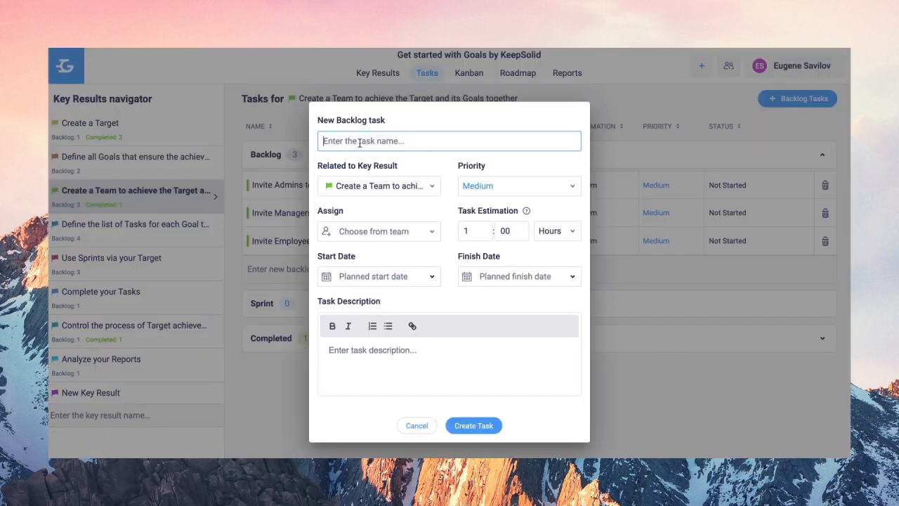
pyautogui.write('New Task')
pyautogui.click(429, 186)
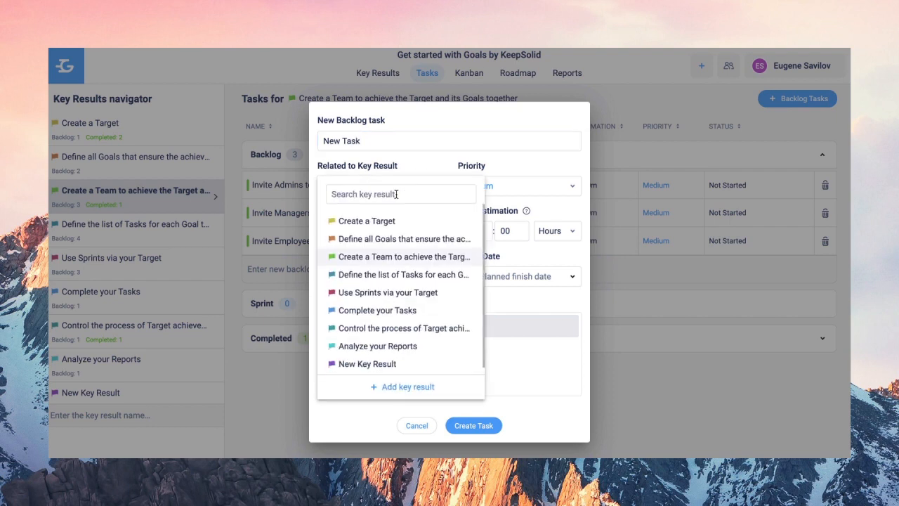
pyautogui.click(359, 223)
pyautogui.click(485, 185)
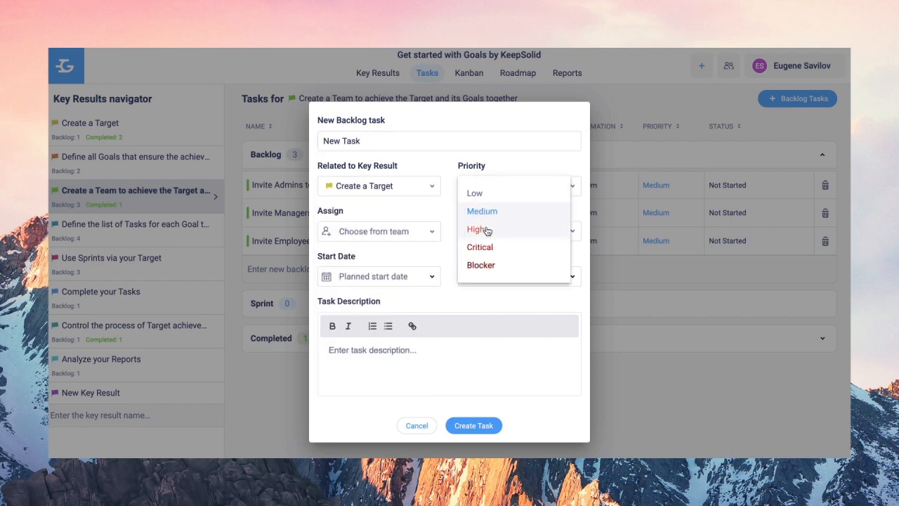
pyautogui.click(472, 228)
pyautogui.click(342, 237)
pyautogui.click(334, 285)
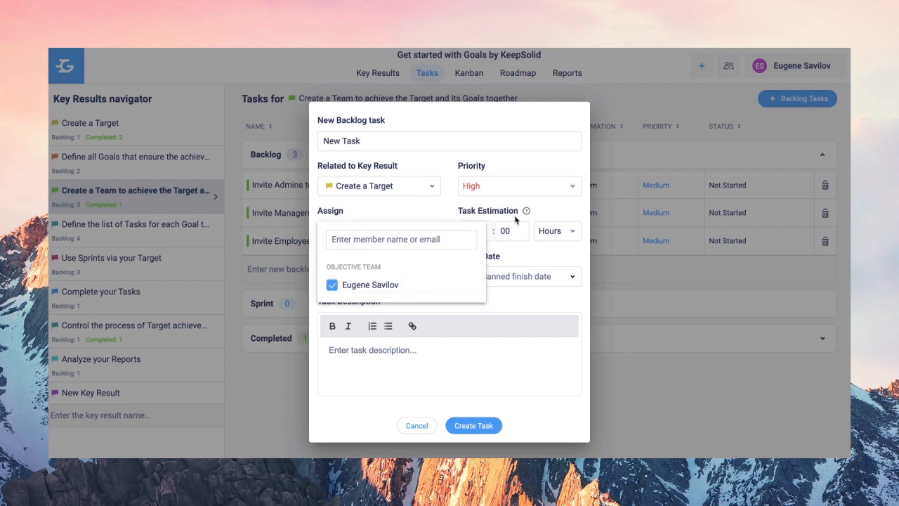
pyautogui.click(418, 230)
# - Give the task 19 estimated hours, dates Jan 24–30, the pasted description, and create it
pyautogui.press('Tab')
pyautogui.write('19')
pyautogui.click(388, 276)
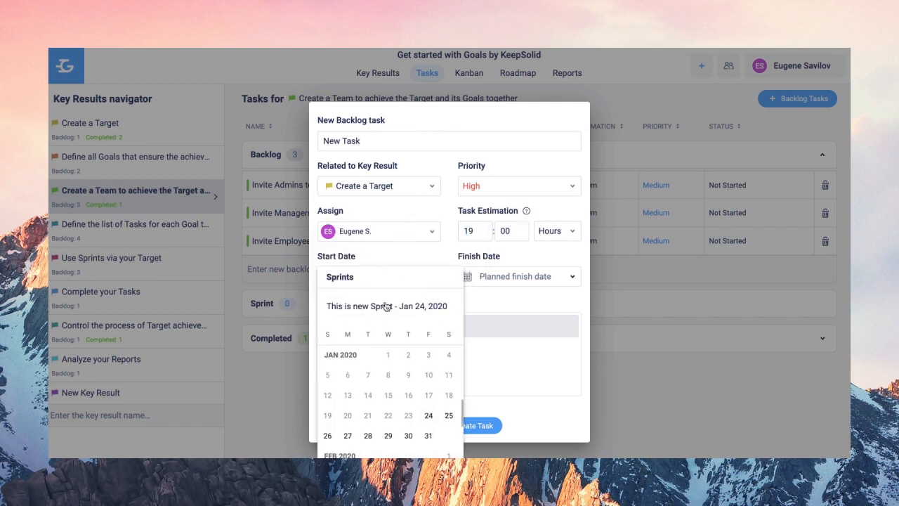
pyautogui.click(429, 415)
pyautogui.click(525, 278)
pyautogui.click(548, 436)
pyautogui.click(342, 349)
pyautogui.write('Find out what kind of resources our distribution channels required')
pyautogui.click(468, 425)
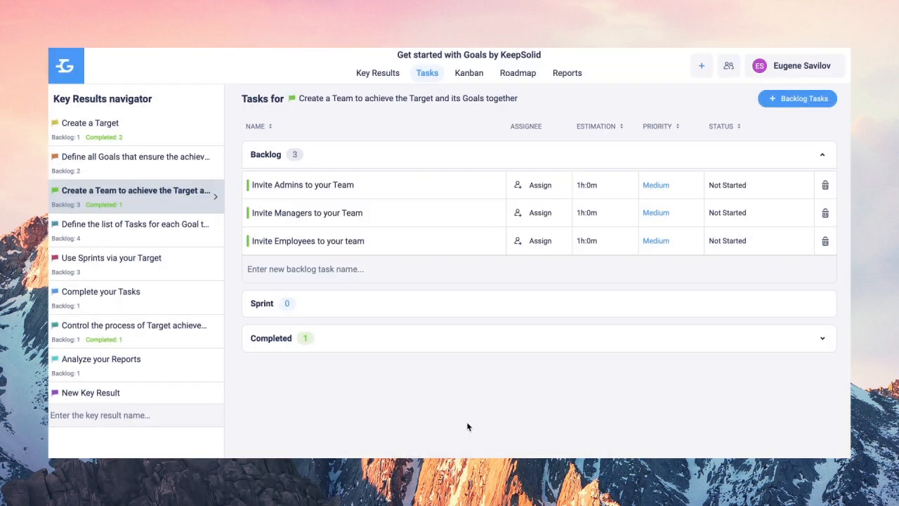
# - Create a second 12-hour task 'New…' under Define the list of Tasks with the pasted description
pyautogui.click(705, 71)
pyautogui.click(710, 109)
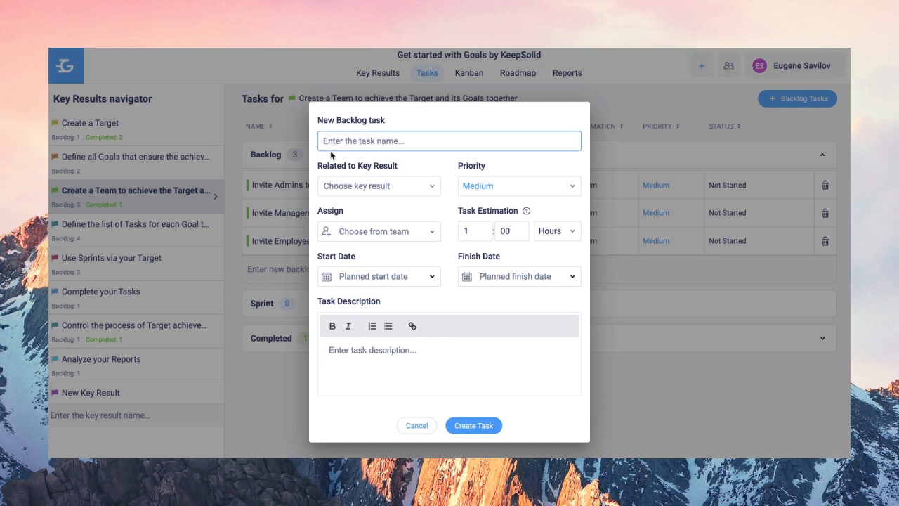
pyautogui.write('New task')
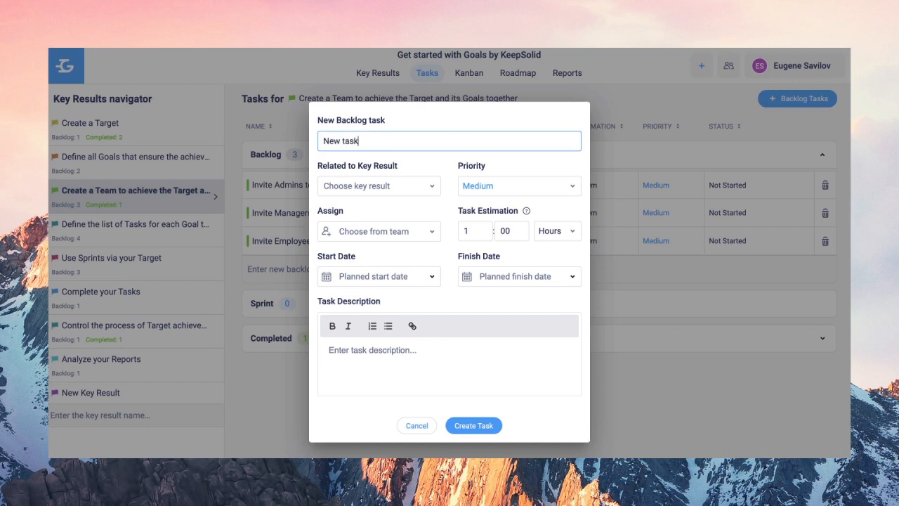
pyautogui.click(411, 188)
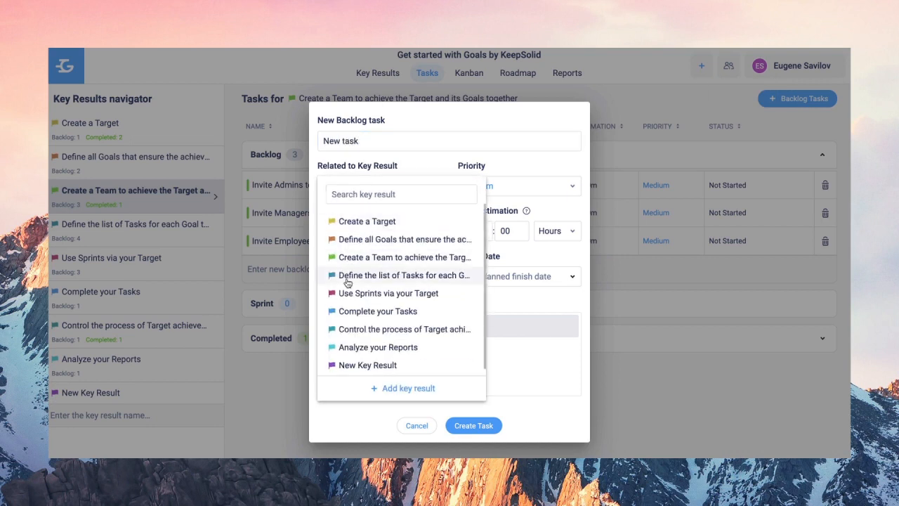
pyautogui.click(346, 278)
pyautogui.doubleClick(481, 231)
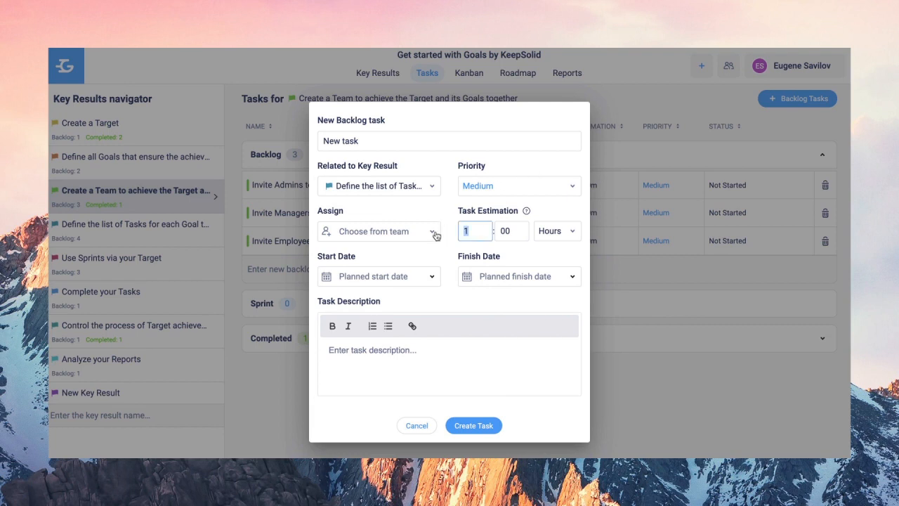
pyautogui.click(359, 351)
pyautogui.write('Discover the kind of resources required by our customer relationships')
pyautogui.click(467, 425)
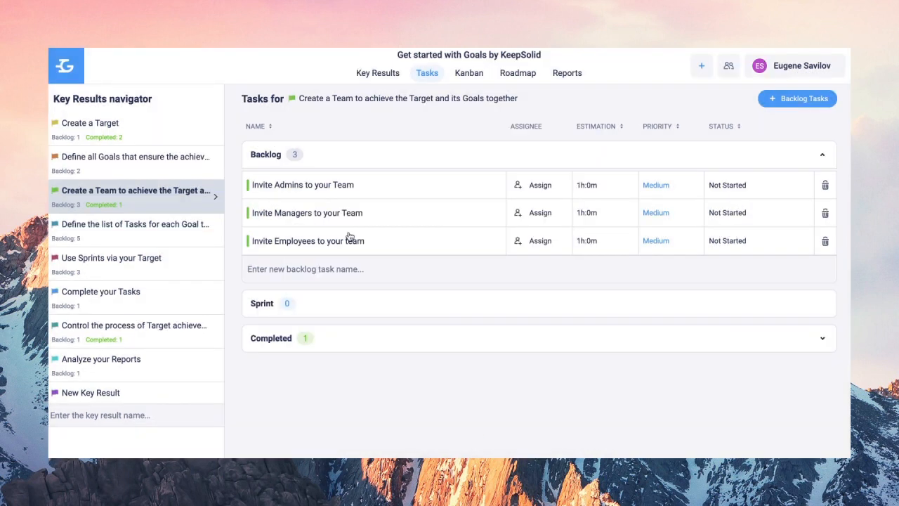
# - Set Invite Admins to your Team to High priority and assign it to the team member
pyautogui.click(338, 186)
pyautogui.click(513, 217)
pyautogui.click(475, 258)
pyautogui.click(344, 218)
pyautogui.click(374, 214)
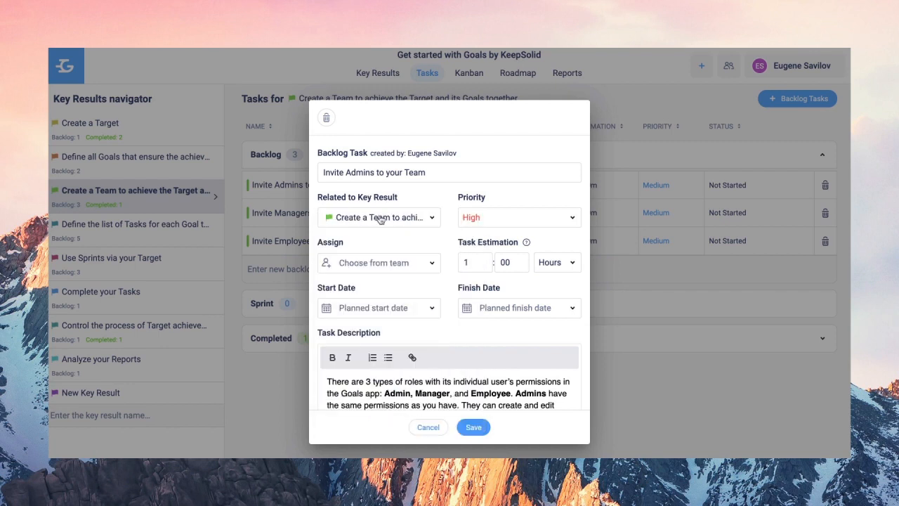
pyautogui.click(424, 266)
pyautogui.click(351, 316)
pyautogui.click(534, 248)
# - Add two extra admins to task 2, and two admins plus a manager to task 3
pyautogui.scroll(-5, 443, 386)
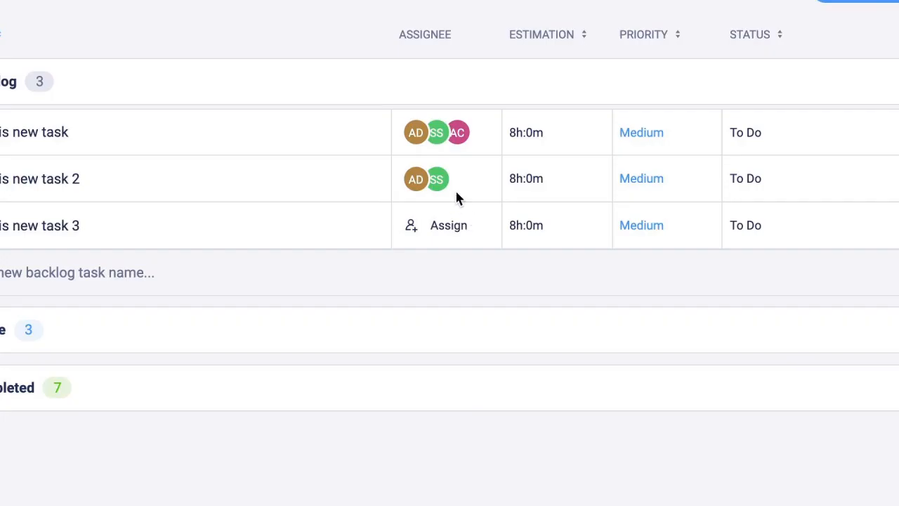
pyautogui.click(453, 181)
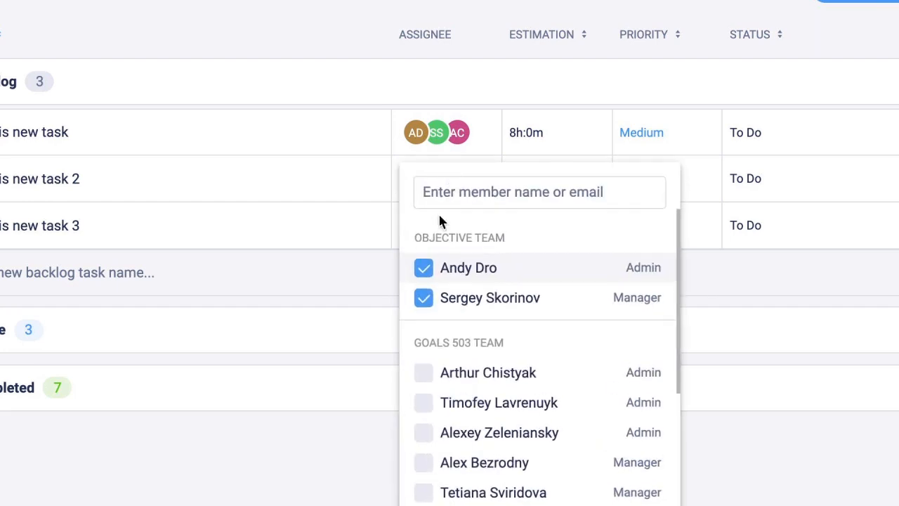
pyautogui.click(419, 378)
pyautogui.click(424, 433)
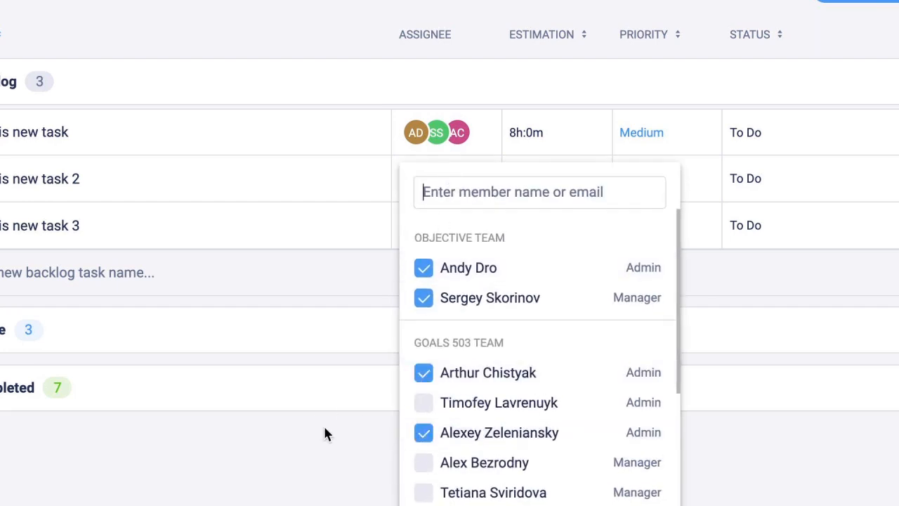
pyautogui.click(325, 434)
pyautogui.click(423, 310)
pyautogui.click(423, 341)
pyautogui.click(423, 371)
pyautogui.click(358, 418)
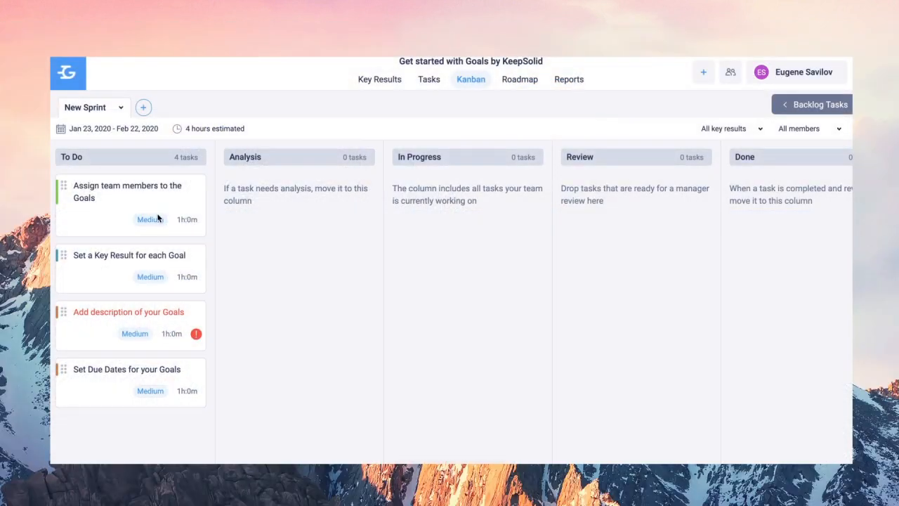
# - Move Assign team members to the Goals via Review into Done, then try the member filter
pyautogui.moveTo(121, 191); pyautogui.dragTo(569, 204)
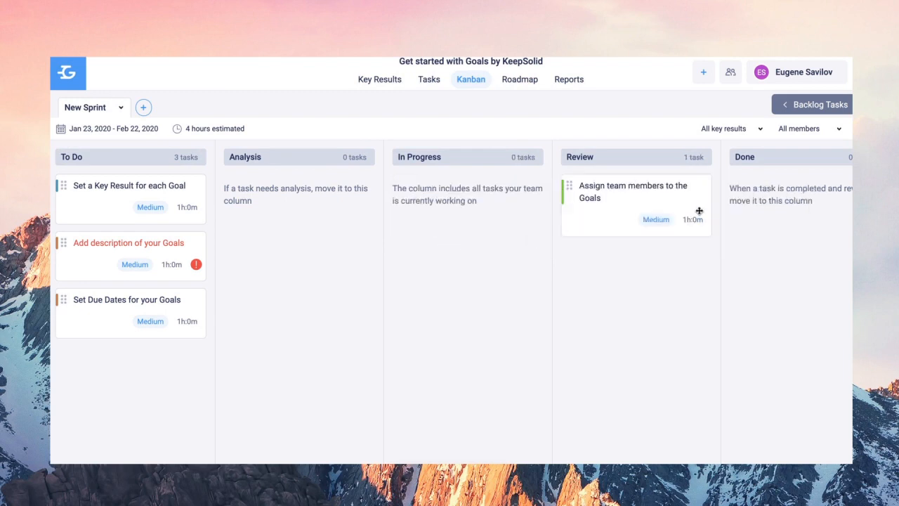
pyautogui.moveTo(634, 198); pyautogui.dragTo(731, 221)
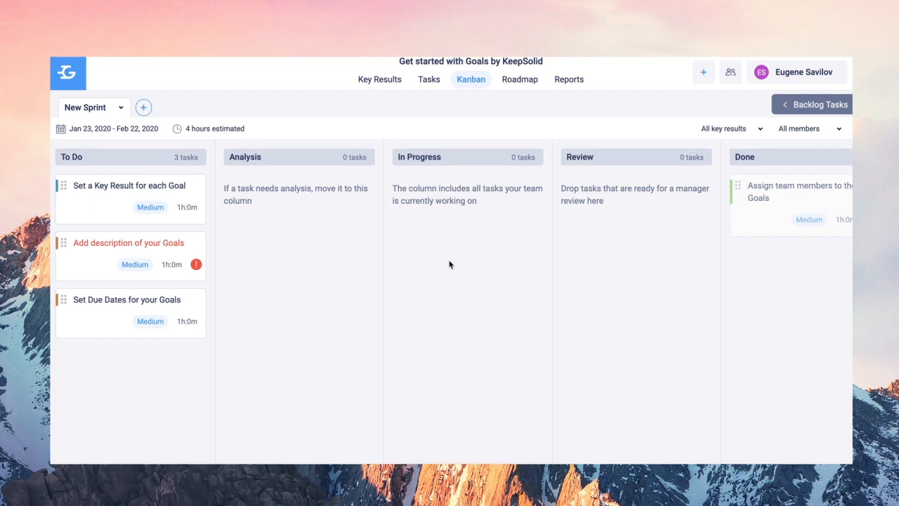
pyautogui.click(837, 130)
pyautogui.click(759, 138)
pyautogui.click(757, 136)
pyautogui.click(811, 165)
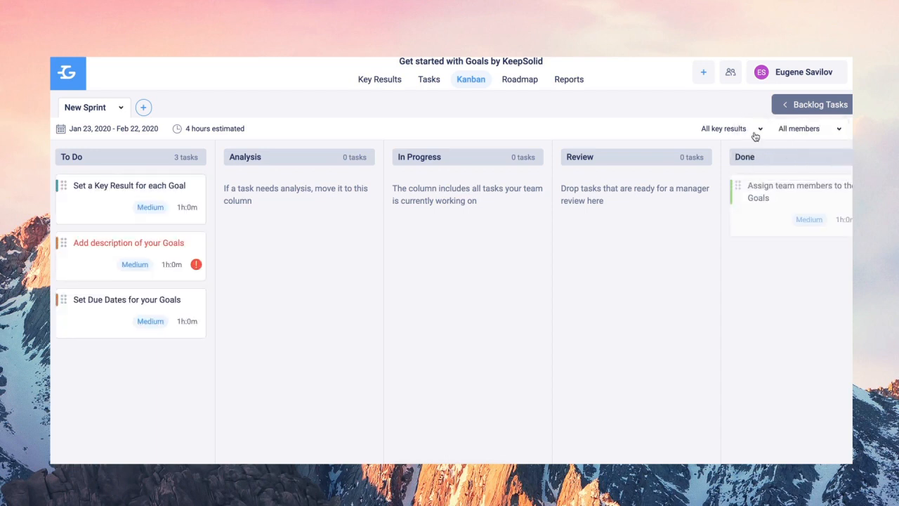
# - Filter the board by goals-defining, team-creation, task-listing and Use Sprints key results, clearing each
pyautogui.click(754, 135)
pyautogui.click(615, 182)
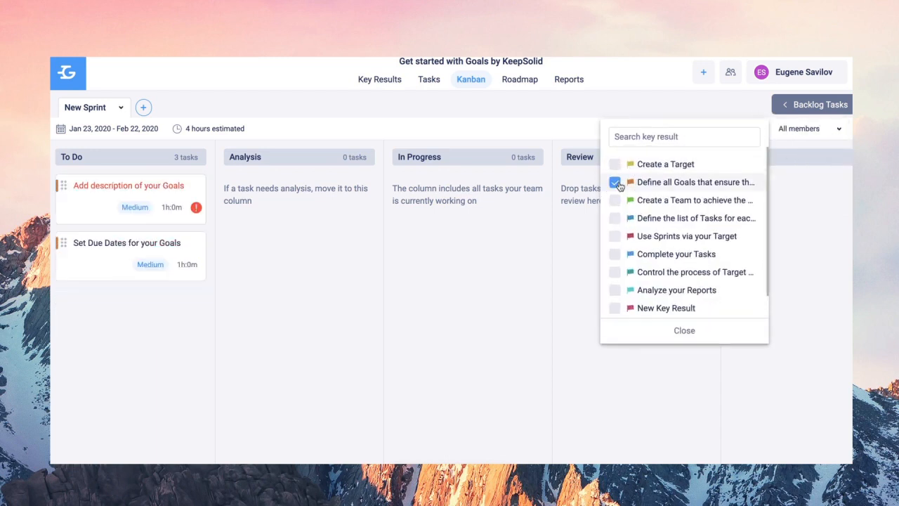
pyautogui.click(615, 183)
pyautogui.click(614, 201)
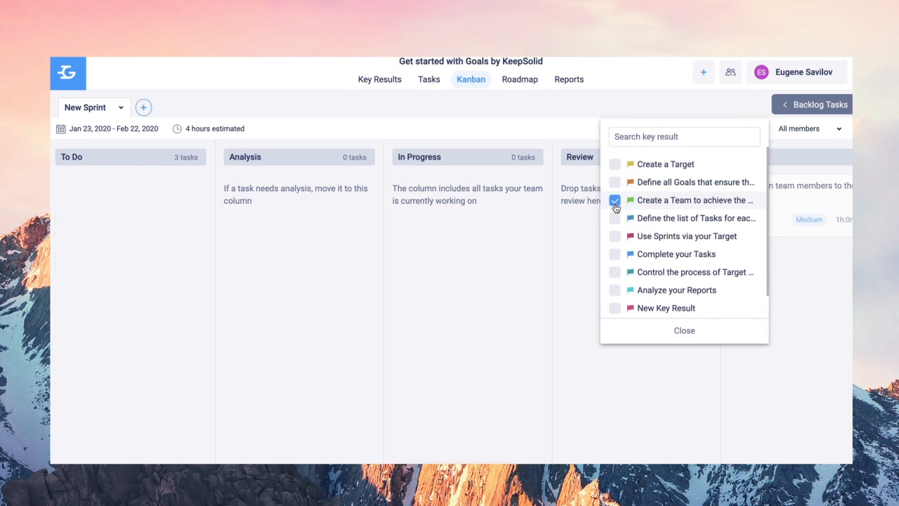
pyautogui.click(614, 202)
pyautogui.click(616, 219)
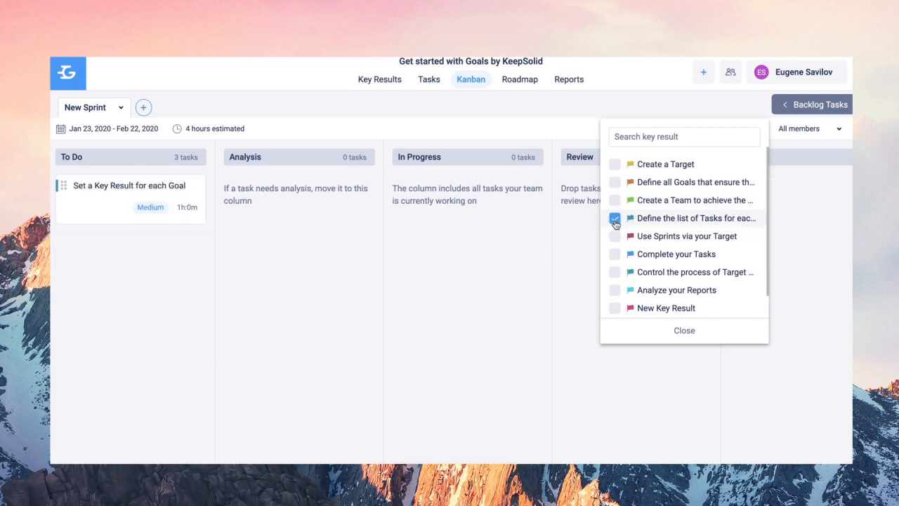
pyautogui.click(615, 220)
pyautogui.click(614, 240)
pyautogui.click(612, 242)
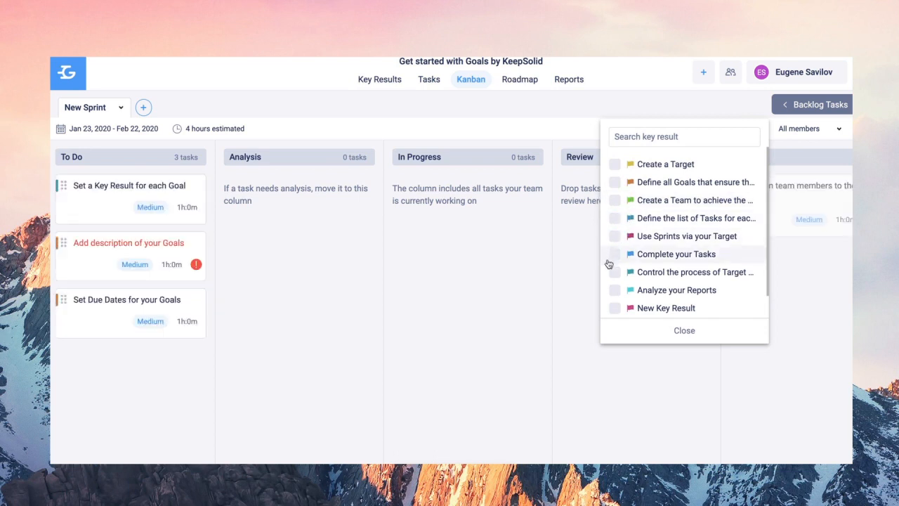
# - After viewing New Sprint's edit form, add 'This is new Sprint' spanning Jan 16–22, 2020
pyautogui.click(121, 108)
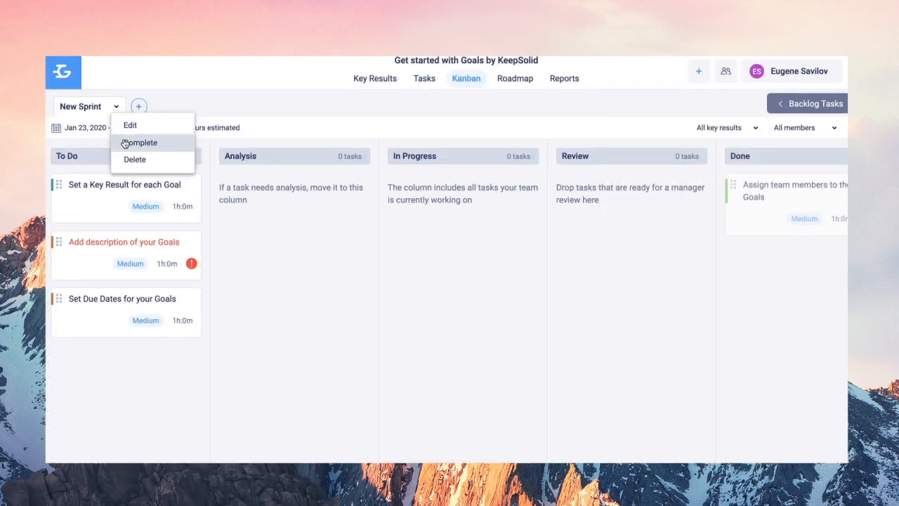
pyautogui.click(130, 124)
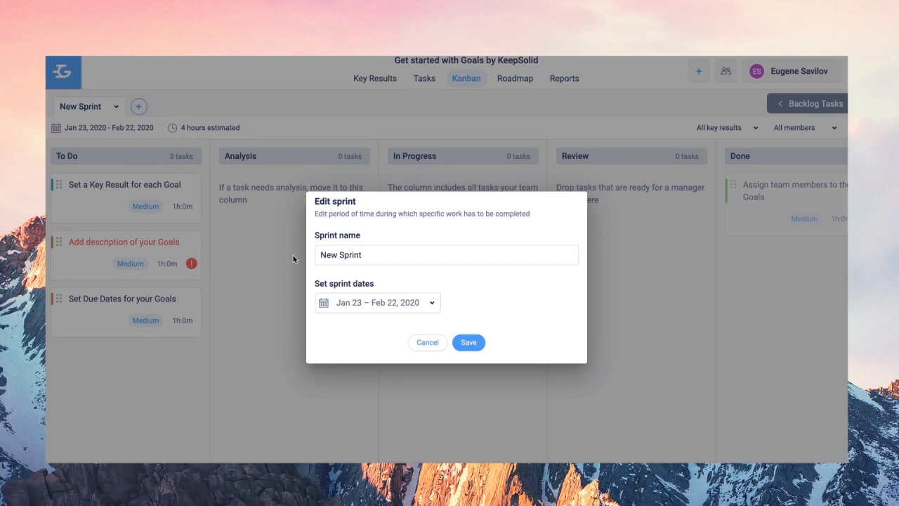
pyautogui.click(428, 342)
pyautogui.click(139, 107)
pyautogui.write('T')
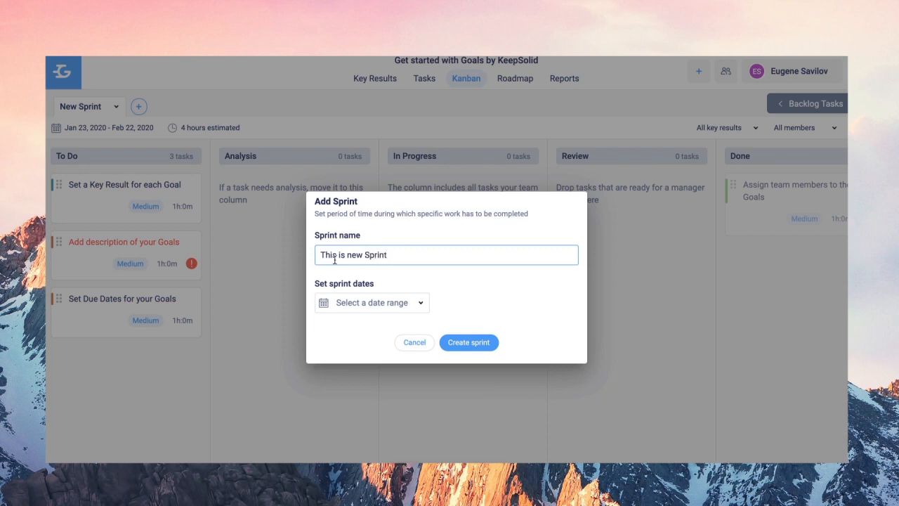
pyautogui.write('his is new Sprint')
pyautogui.click(345, 303)
pyautogui.click(405, 210)
pyautogui.click(385, 232)
pyautogui.click(435, 299)
pyautogui.click(475, 344)
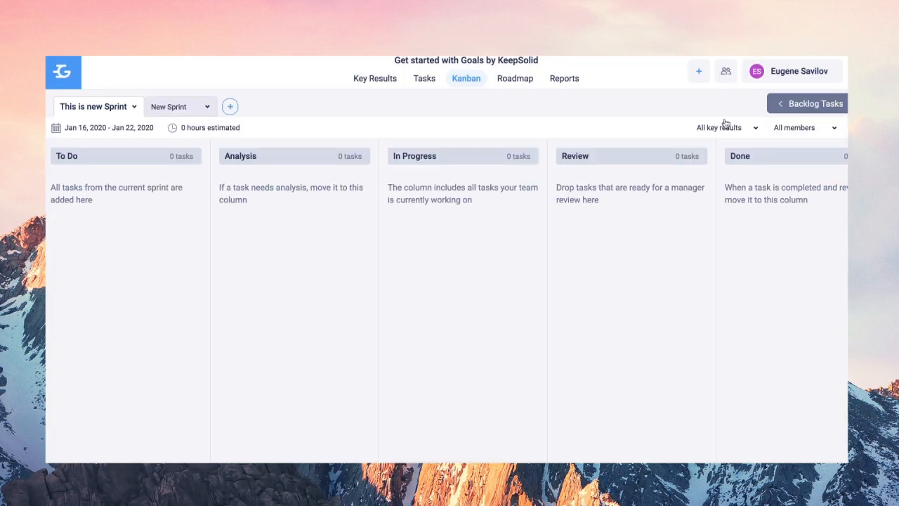
pyautogui.click(786, 109)
# - From the Create a Target backlog, move 'Decide if you want to create a Target' into the sprint and 'Set a Due Date for the Target' into Analysis
pyautogui.click(834, 161)
pyautogui.moveTo(734, 202); pyautogui.dragTo(56, 211)
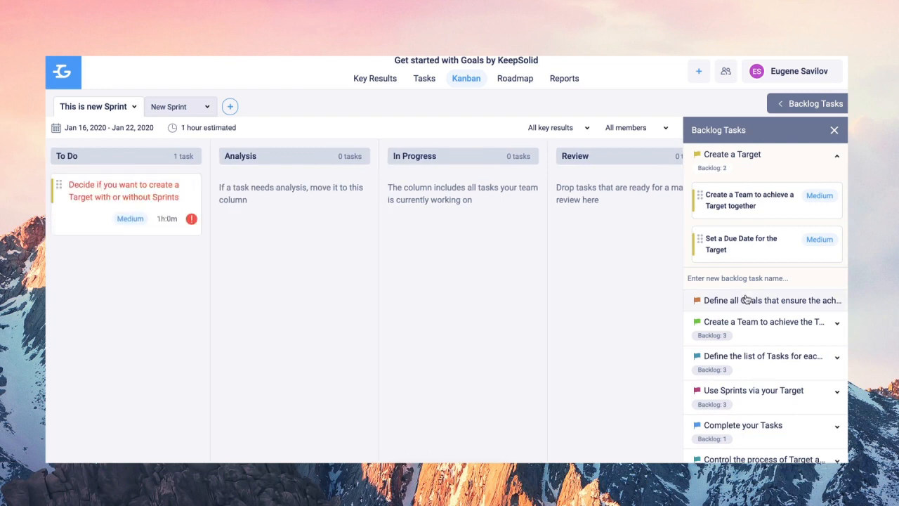
pyautogui.moveTo(749, 254); pyautogui.dragTo(325, 225)
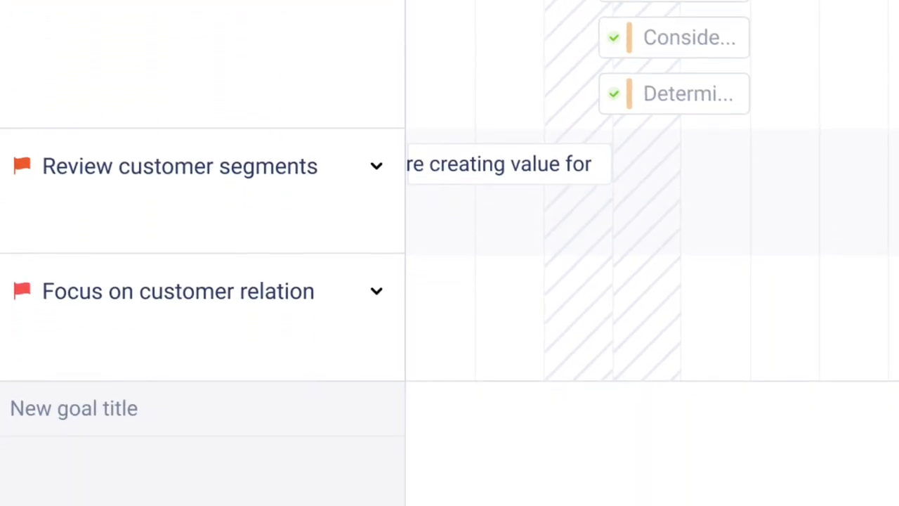
# - Add a key result titled 'This is new Key Result'
pyautogui.click(110, 407)
pyautogui.write('This is new Key Result')
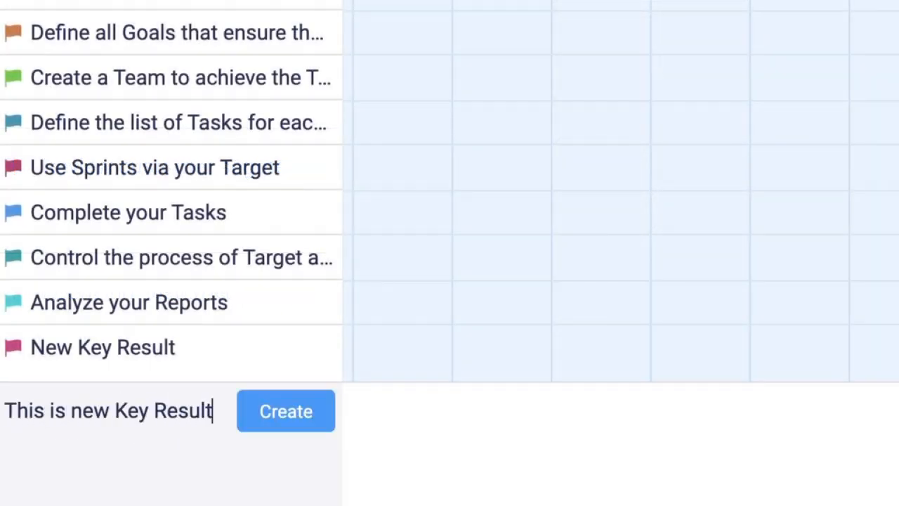
pyautogui.press('Return')
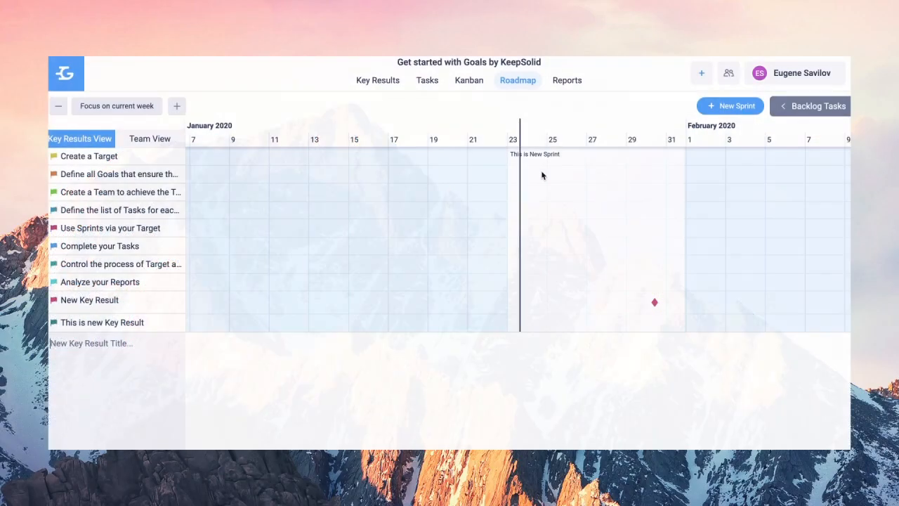
# - Create a High-priority roadmap task on Jan 24 assigned to yourself, stretched to about Jan 30
pyautogui.click(542, 175)
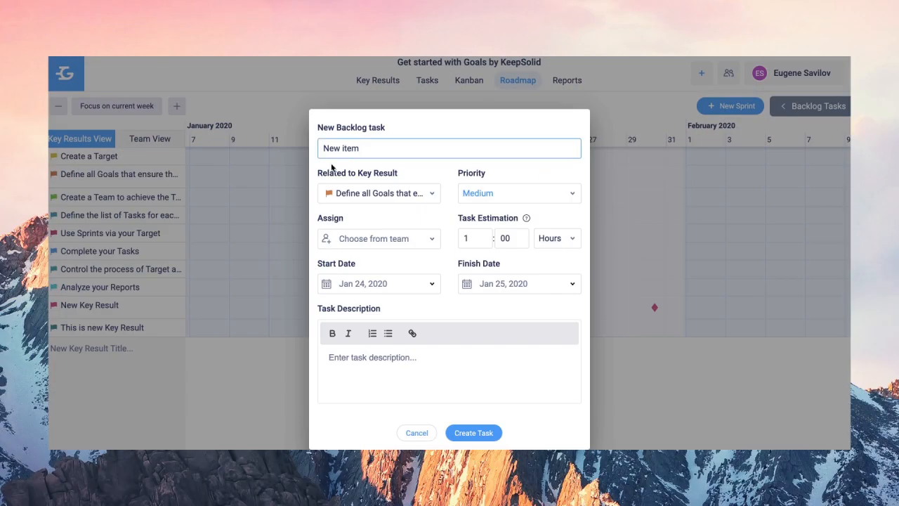
pyautogui.click(523, 203)
pyautogui.click(475, 235)
pyautogui.click(412, 241)
pyautogui.click(370, 291)
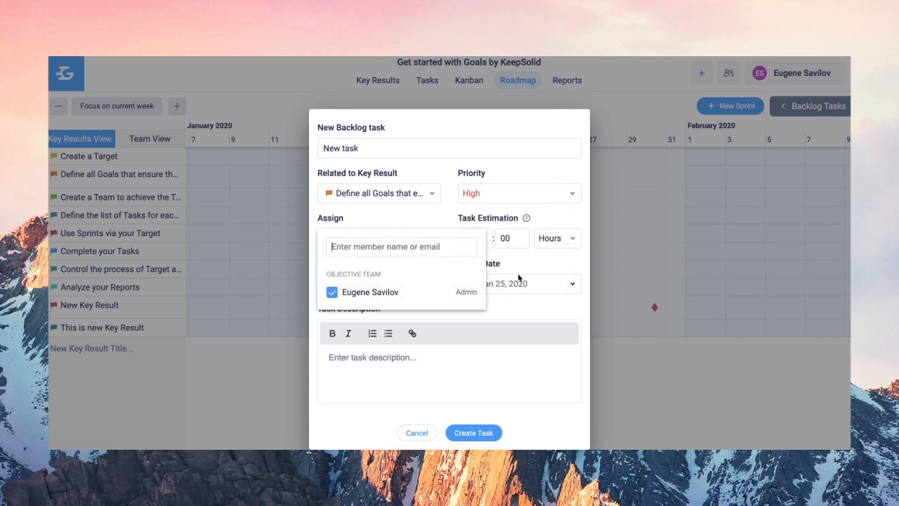
pyautogui.click(461, 365)
pyautogui.click(485, 434)
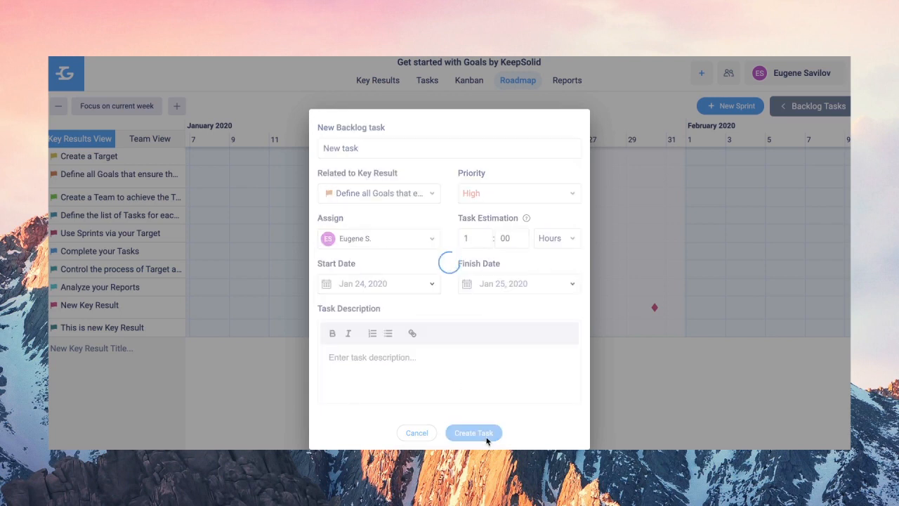
pyautogui.moveTo(566, 179); pyautogui.dragTo(649, 177)
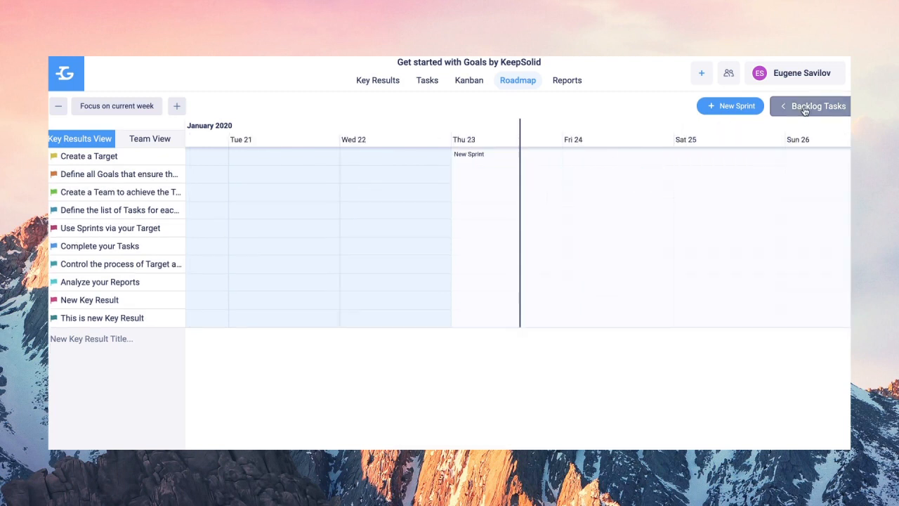
pyautogui.click(804, 111)
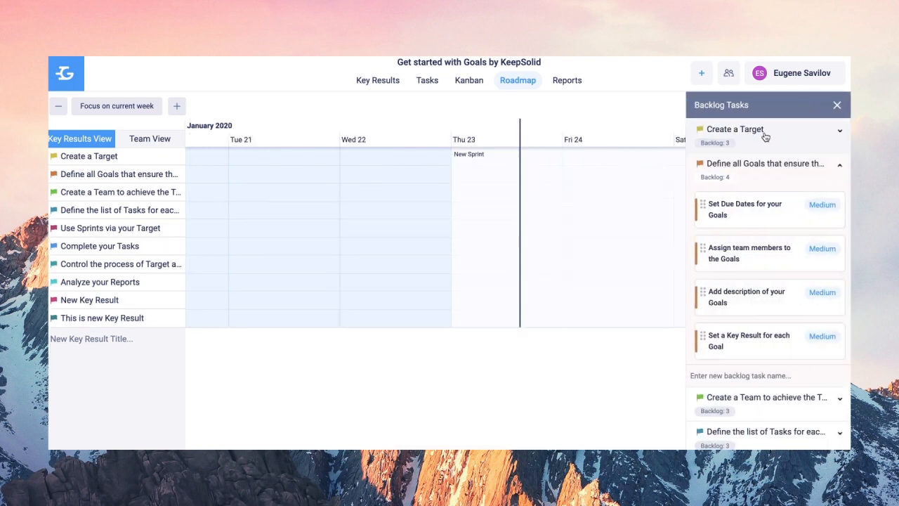
# - Drop the 'Set Due Dates for your Goals' backlog card onto Fri 24 in its key result row
pyautogui.moveTo(770, 203); pyautogui.dragTo(602, 183)
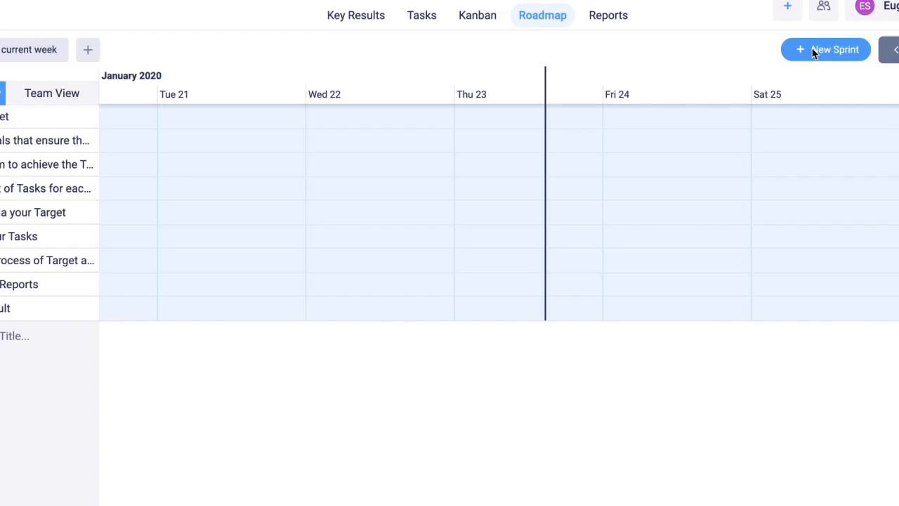
# - Create the sprint 'This is New Sprint' running Jan 23–31
pyautogui.click(827, 49)
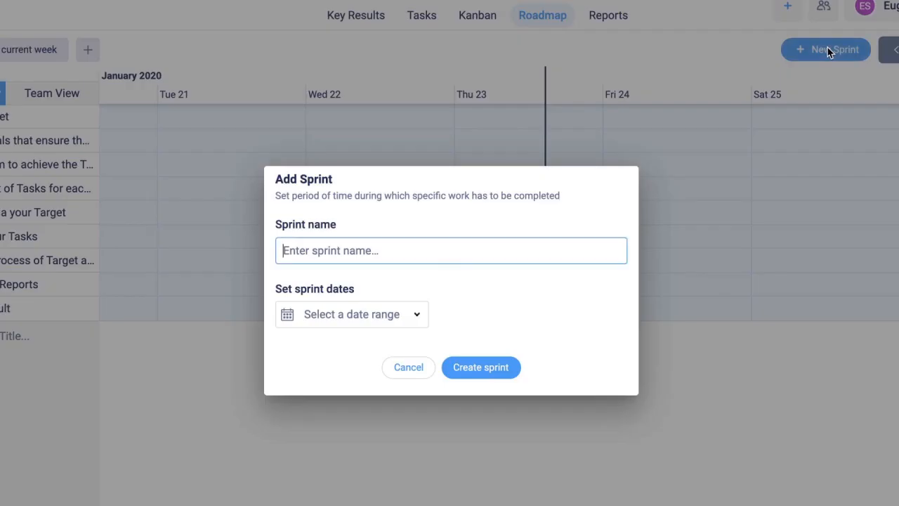
pyautogui.write('This is New Sprint')
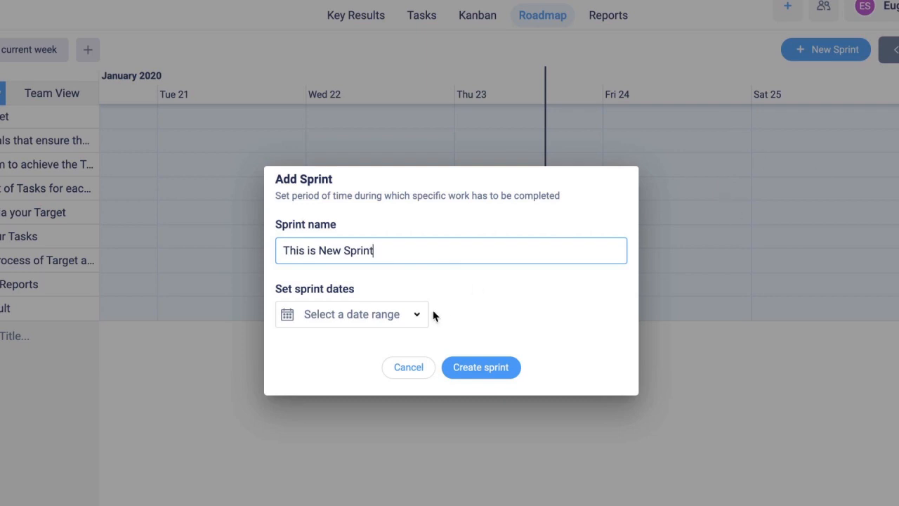
pyautogui.click(401, 315)
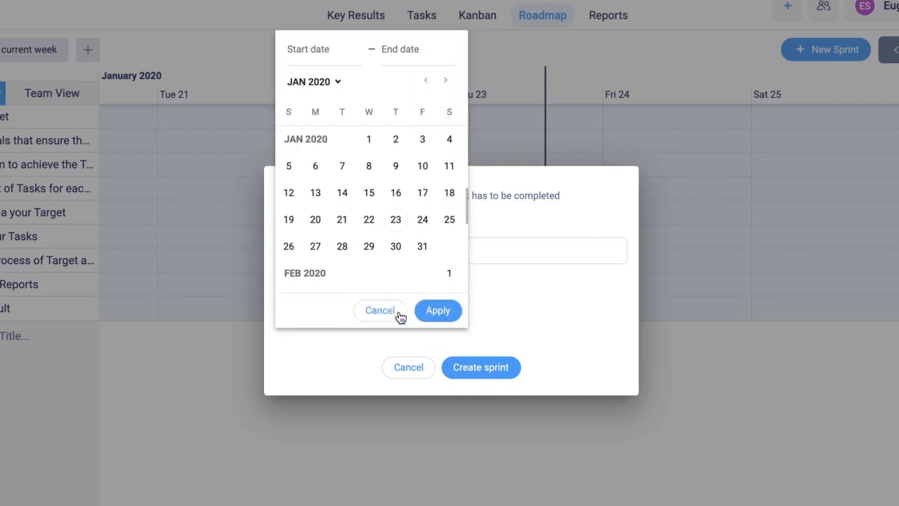
pyautogui.click(396, 219)
pyautogui.click(423, 245)
pyautogui.click(439, 310)
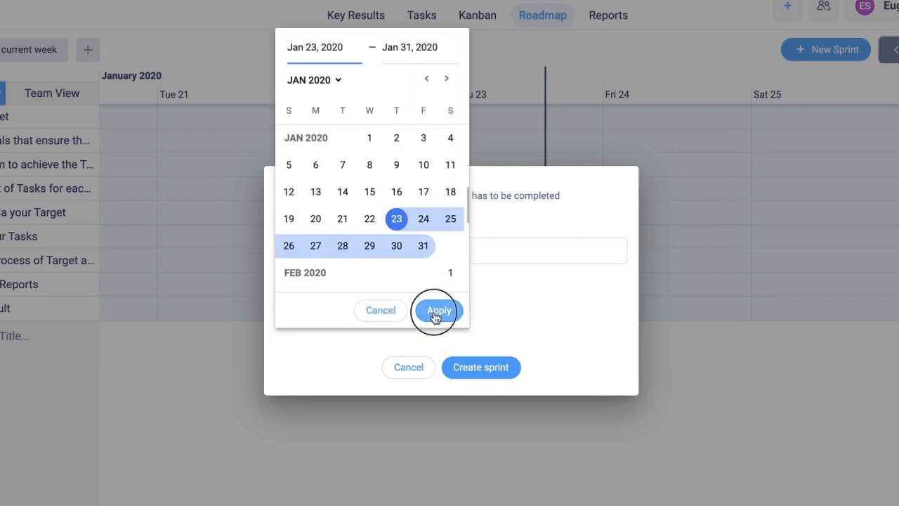
pyautogui.click(486, 370)
# - Create a team named 'My Team'
pyautogui.write('My Team')
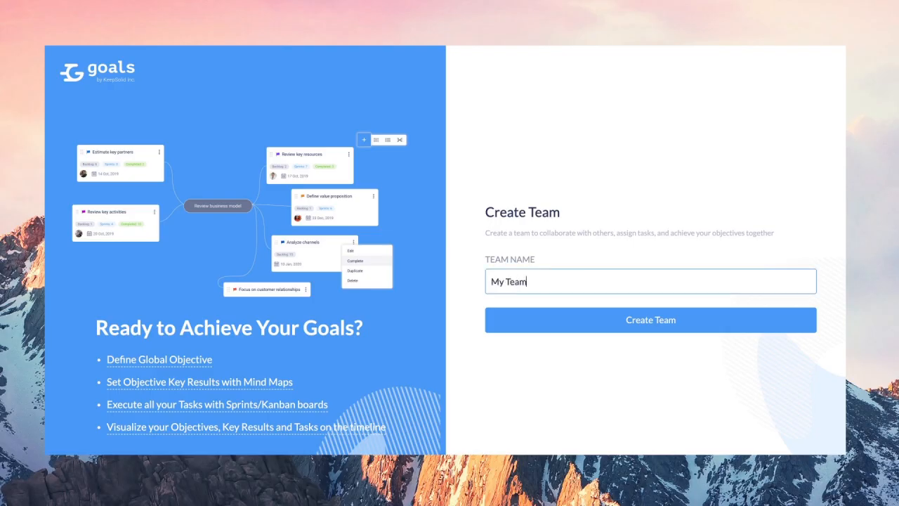
pyautogui.click(625, 321)
pyautogui.click(575, 242)
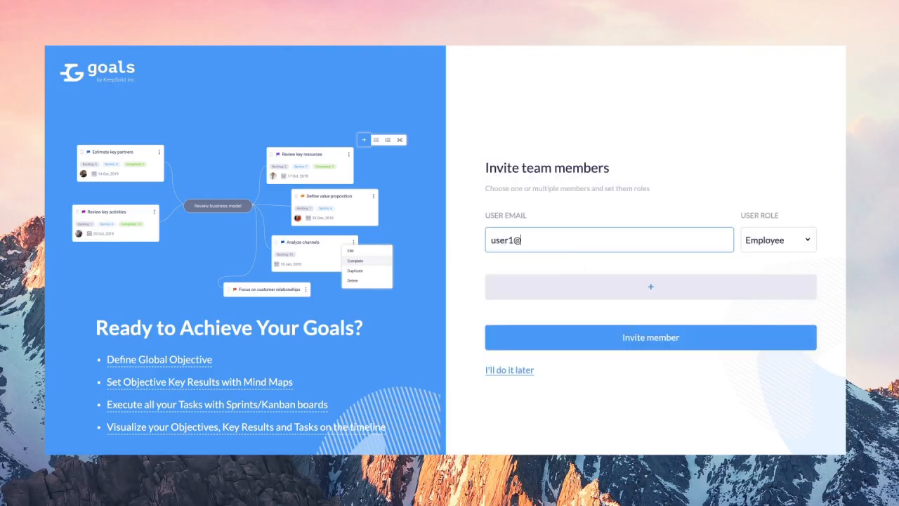
# - Invite two members by e-mail, the first as Manager and the second as Employee
pyautogui.click(777, 240)
pyautogui.click(742, 263)
pyautogui.click(650, 286)
pyautogui.write('User')
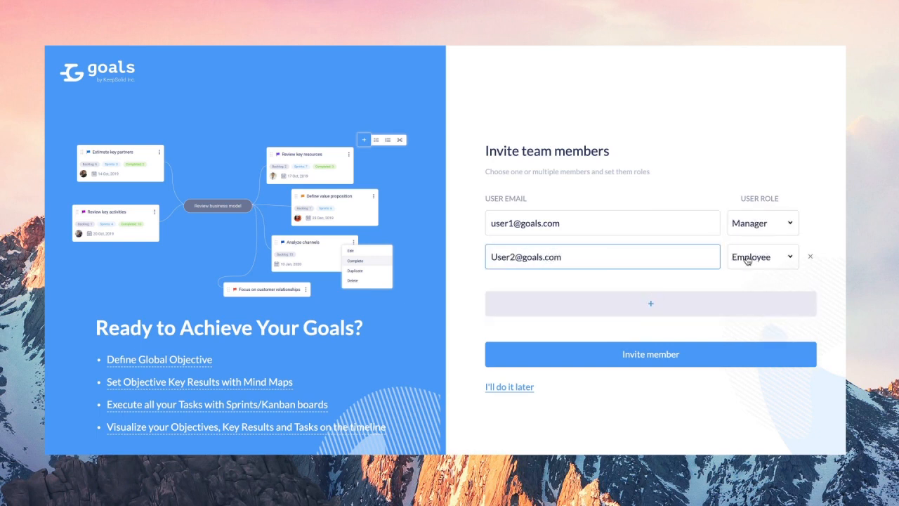
pyautogui.click(636, 359)
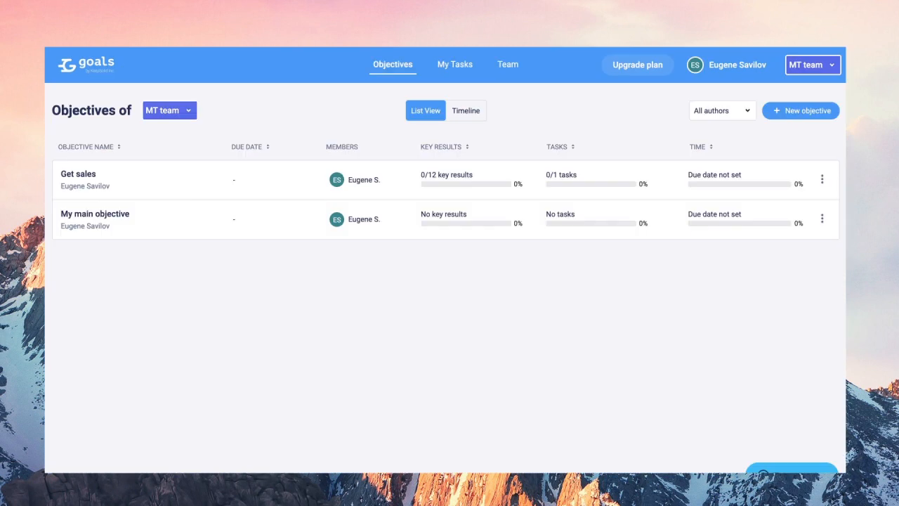
# - Switch to the G5 team and assign one of its tasks to a team member
pyautogui.click(179, 112)
pyautogui.click(133, 173)
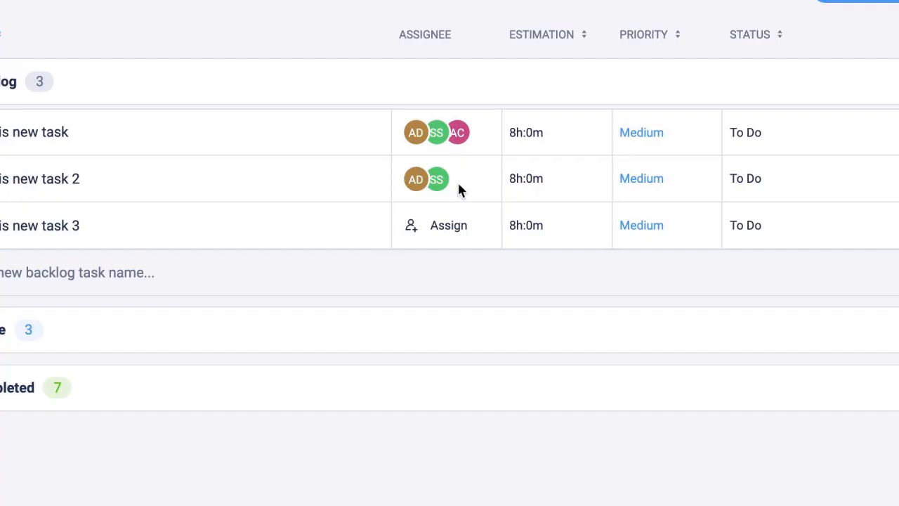
pyautogui.click(457, 186)
pyautogui.click(420, 374)
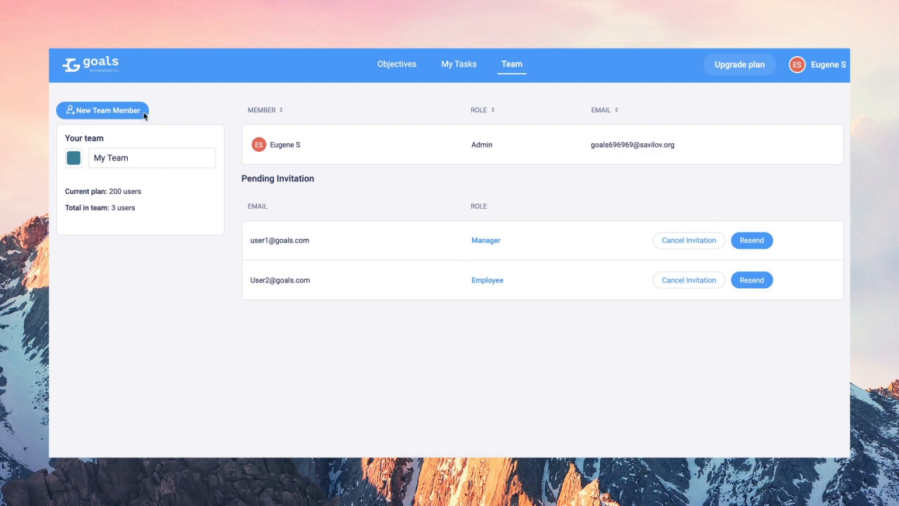
# - Invite another team member by e-mail with the Admin role
pyautogui.click(121, 112)
pyautogui.click(365, 260)
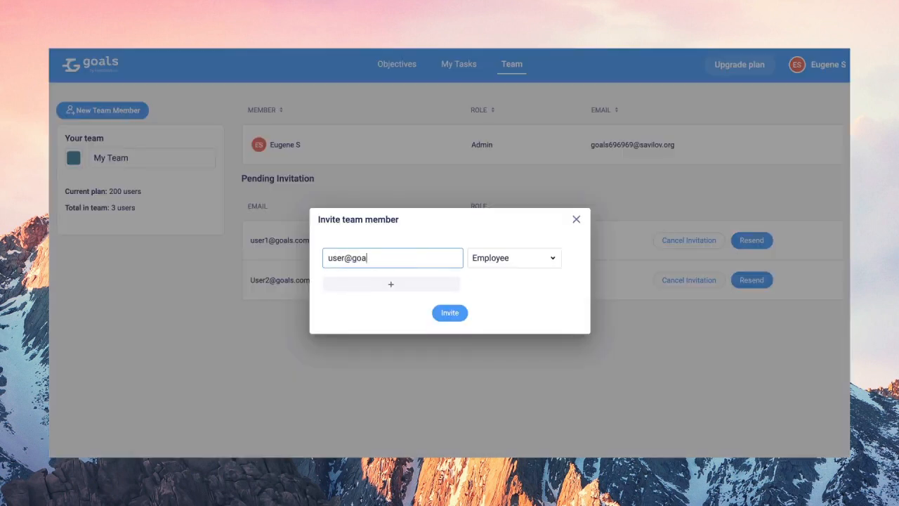
pyautogui.click(481, 266)
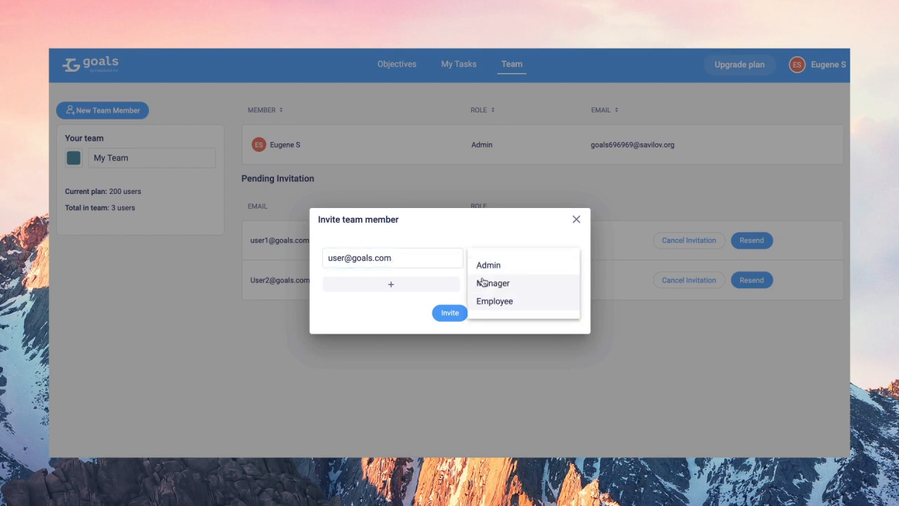
pyautogui.click(489, 271)
pyautogui.click(450, 314)
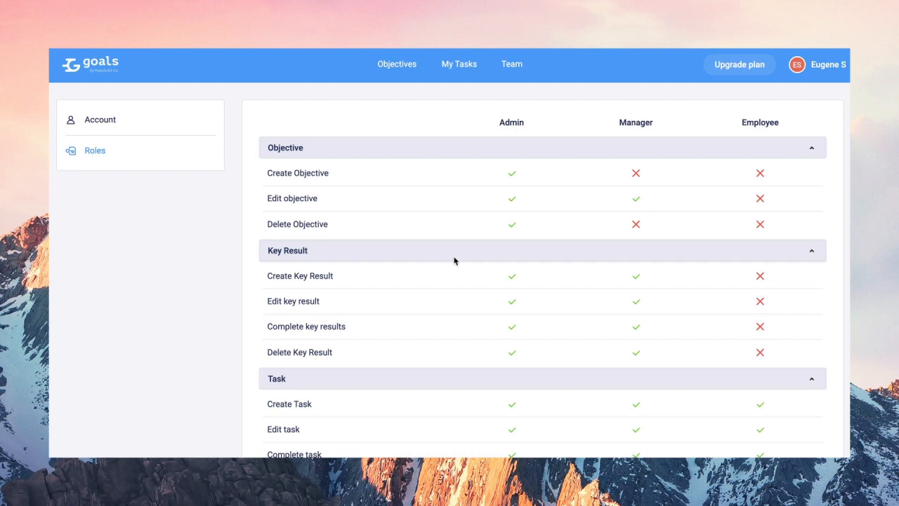
pyautogui.scroll(-2, 446, 270)
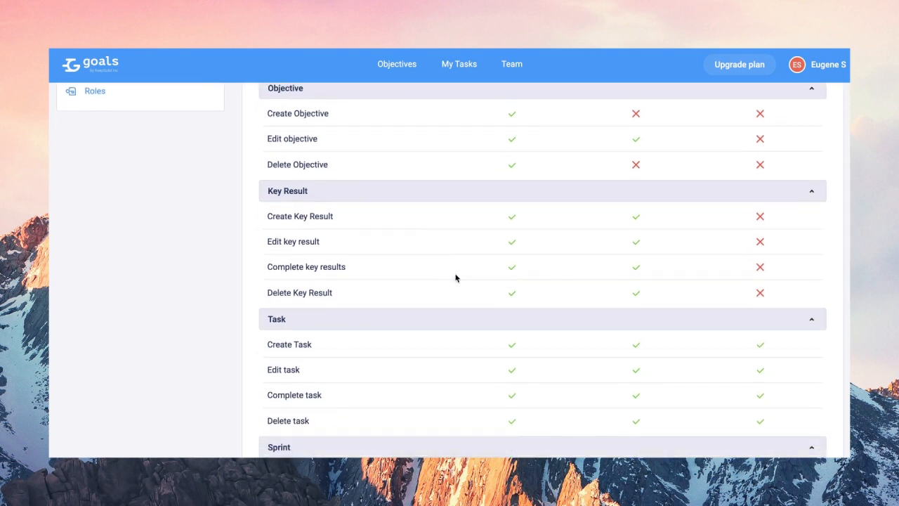
pyautogui.scroll(-6, 455, 278)
pyautogui.scroll(-3, 455, 277)
pyautogui.scroll(-1, 455, 277)
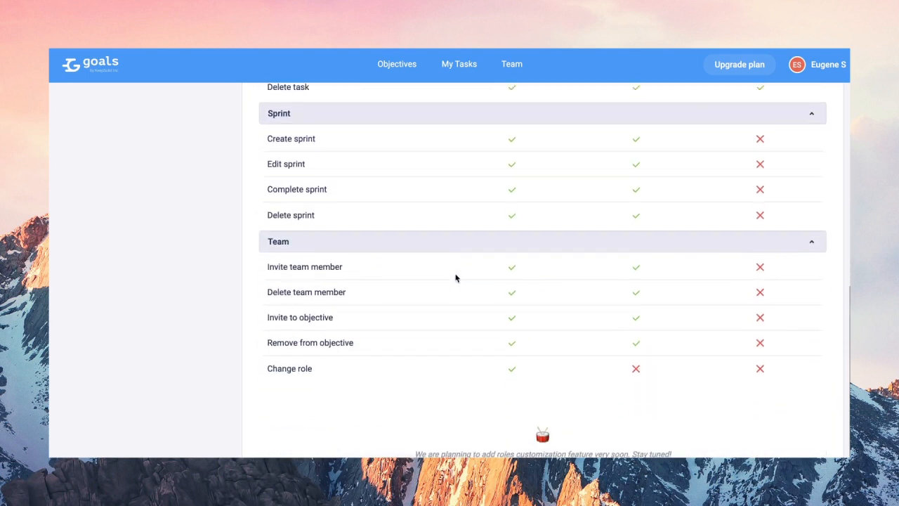
pyautogui.scroll(4, 455, 277)
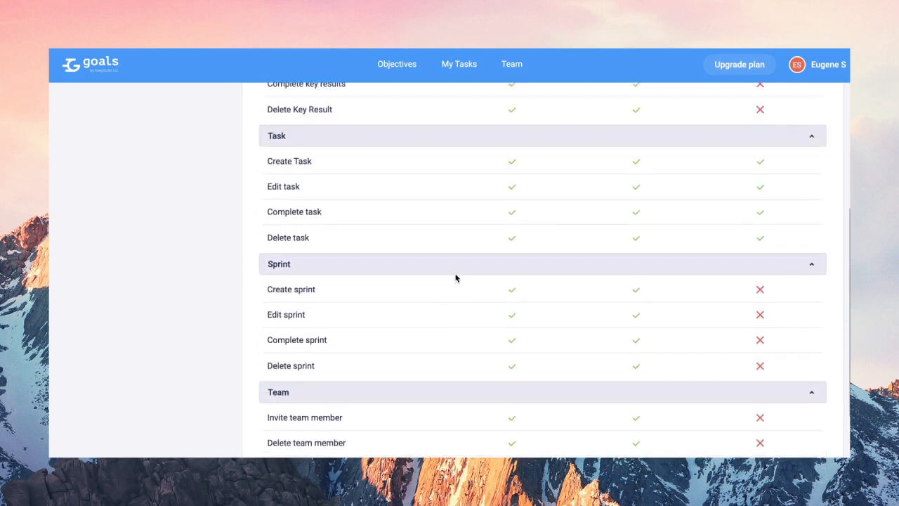
pyautogui.scroll(3, 455, 278)
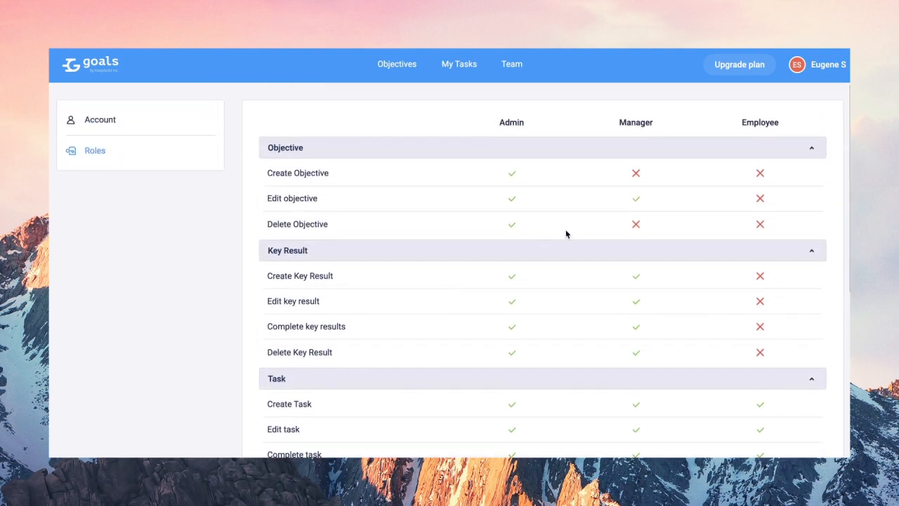